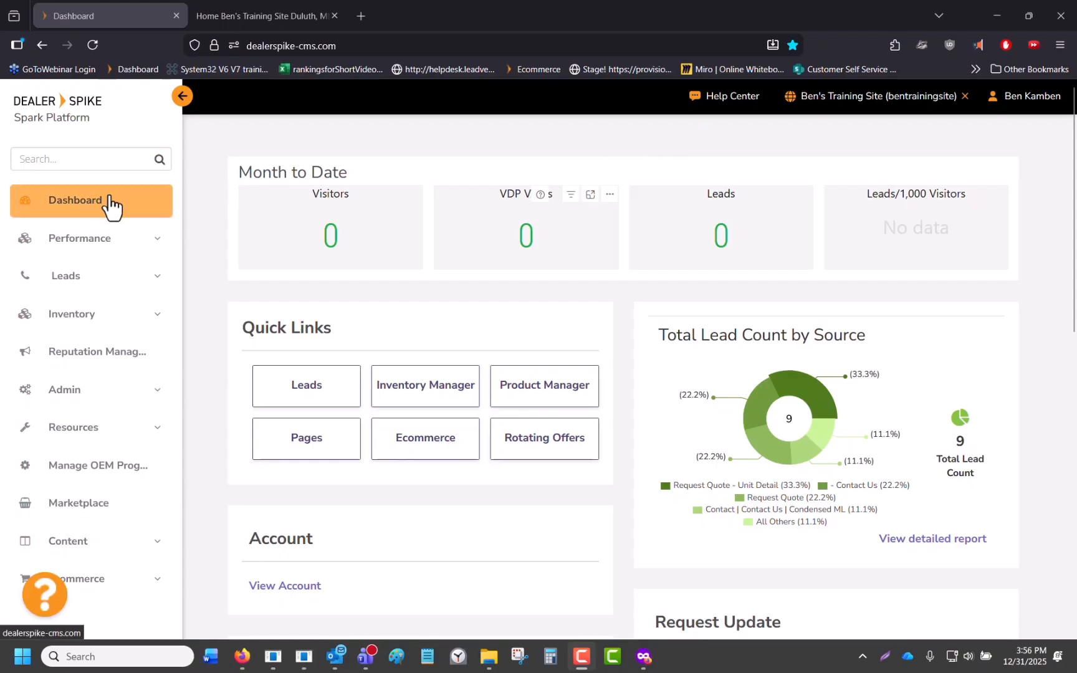
# - Open the list of content pages for the site and include the inactive pages in it
pyautogui.scroll(-2, 159, 352)
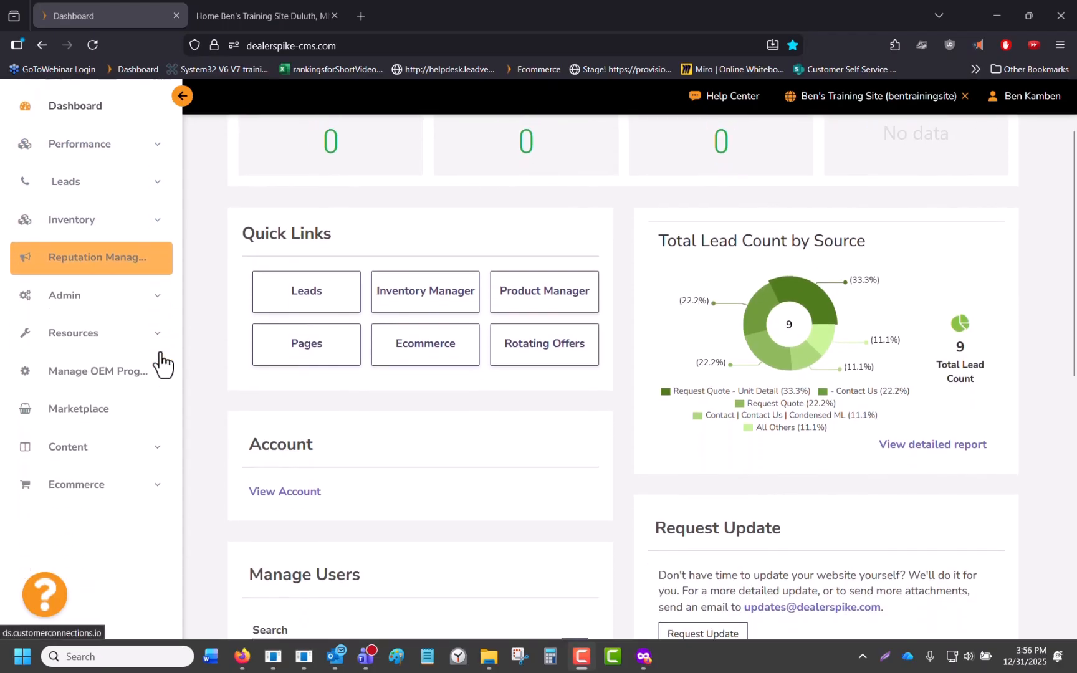
pyautogui.click(152, 409)
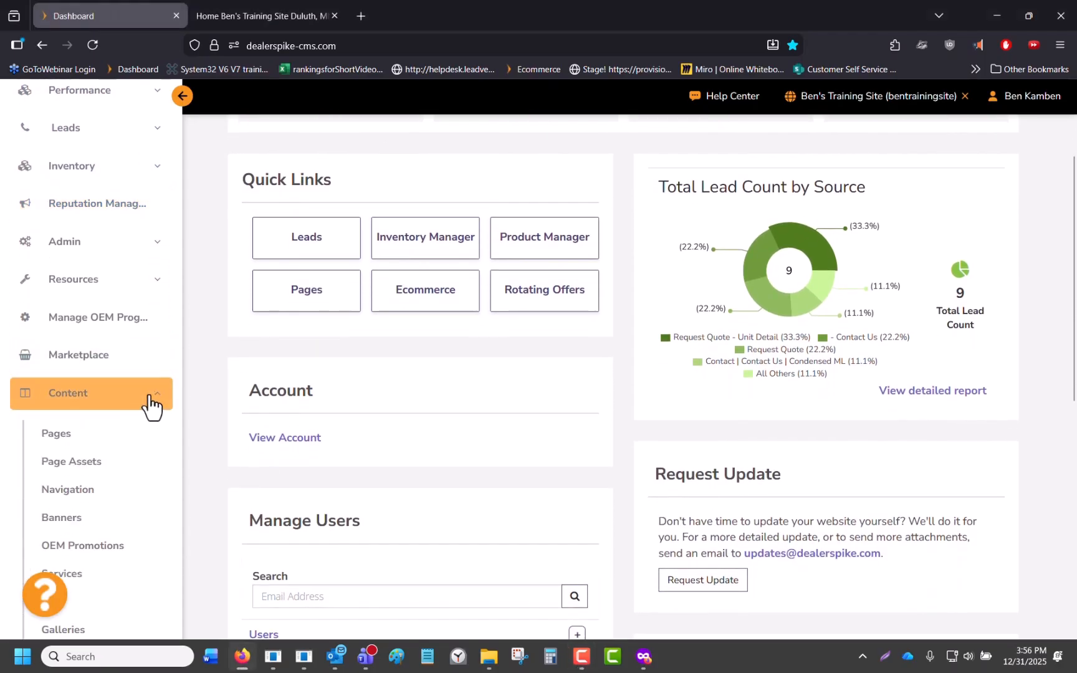
pyautogui.click(53, 435)
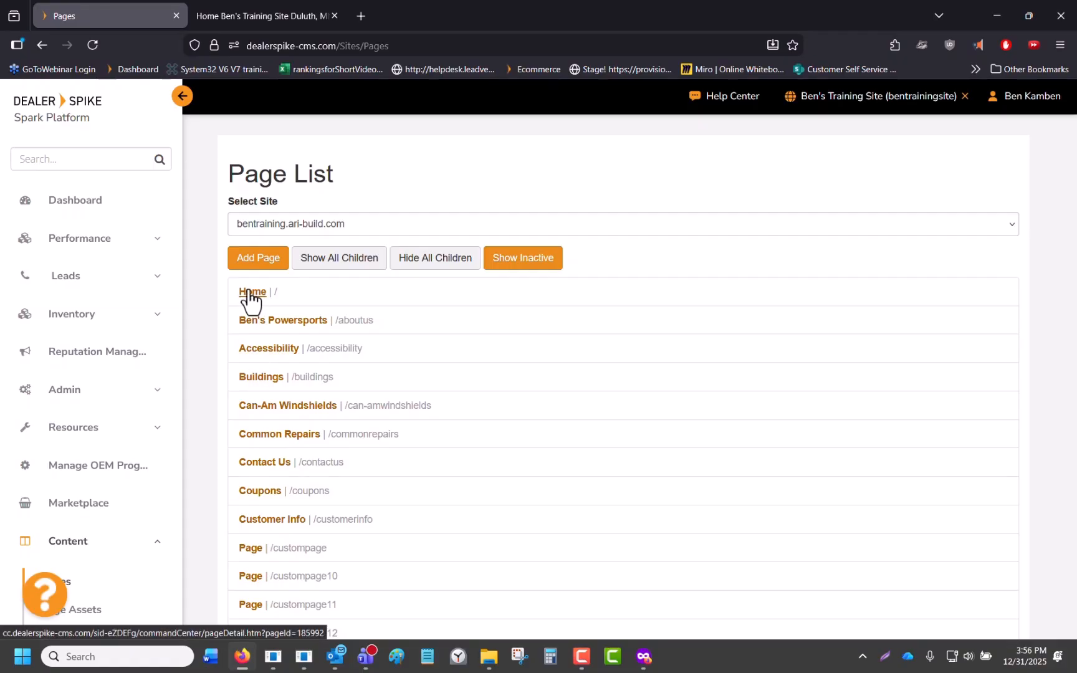
pyautogui.click(519, 260)
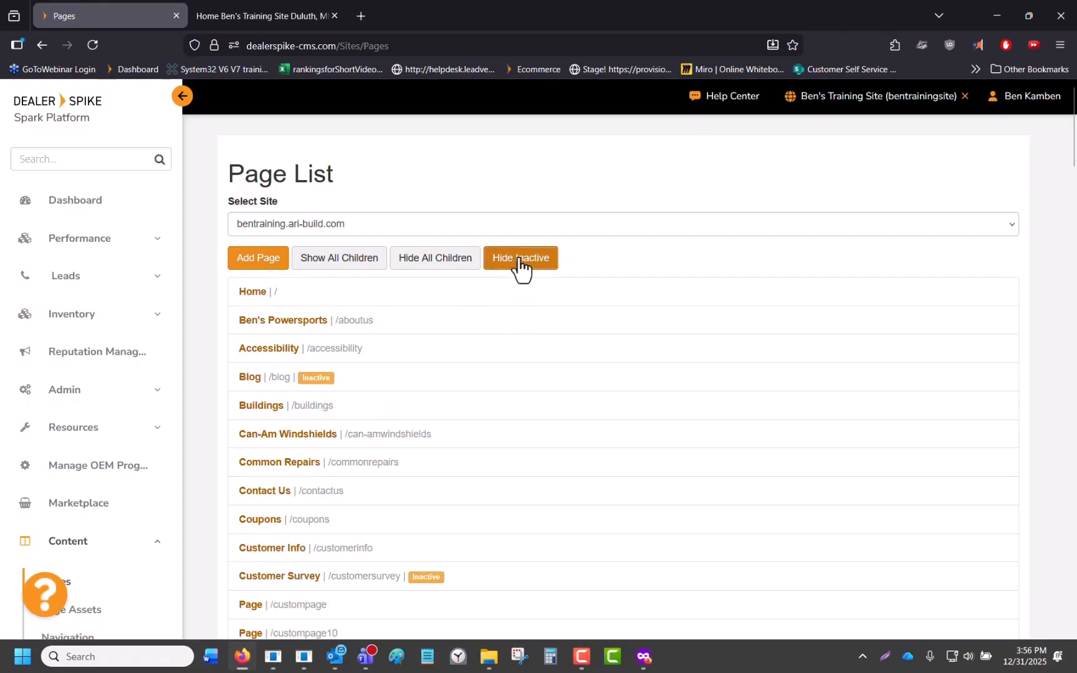
# - Set the inactive Blog page to Active and save its page details
pyautogui.click(246, 379)
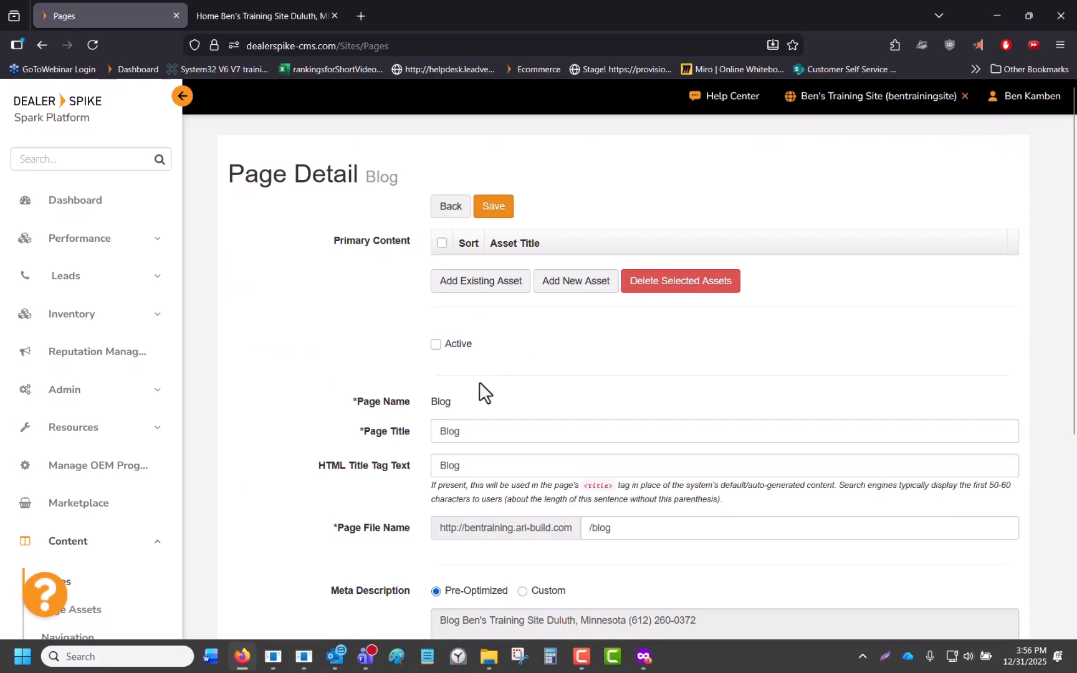
pyautogui.click(436, 344)
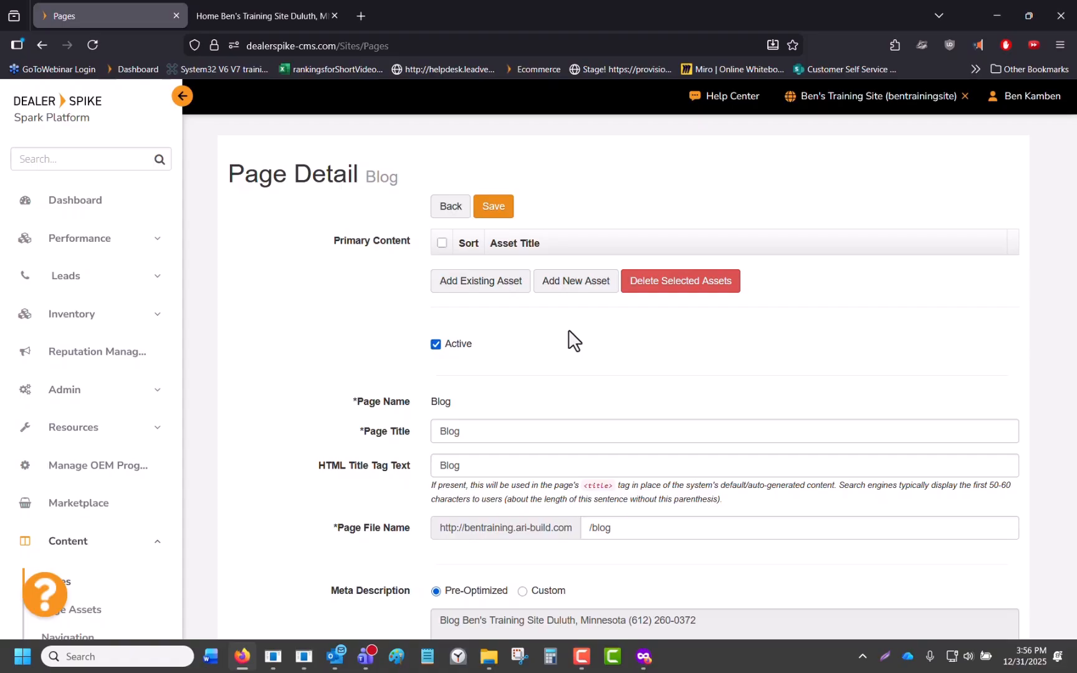
pyautogui.click(494, 208)
# - Open the site's component configuration from the dashboard and check the Blog Tool entry for existing instances
pyautogui.click(50, 212)
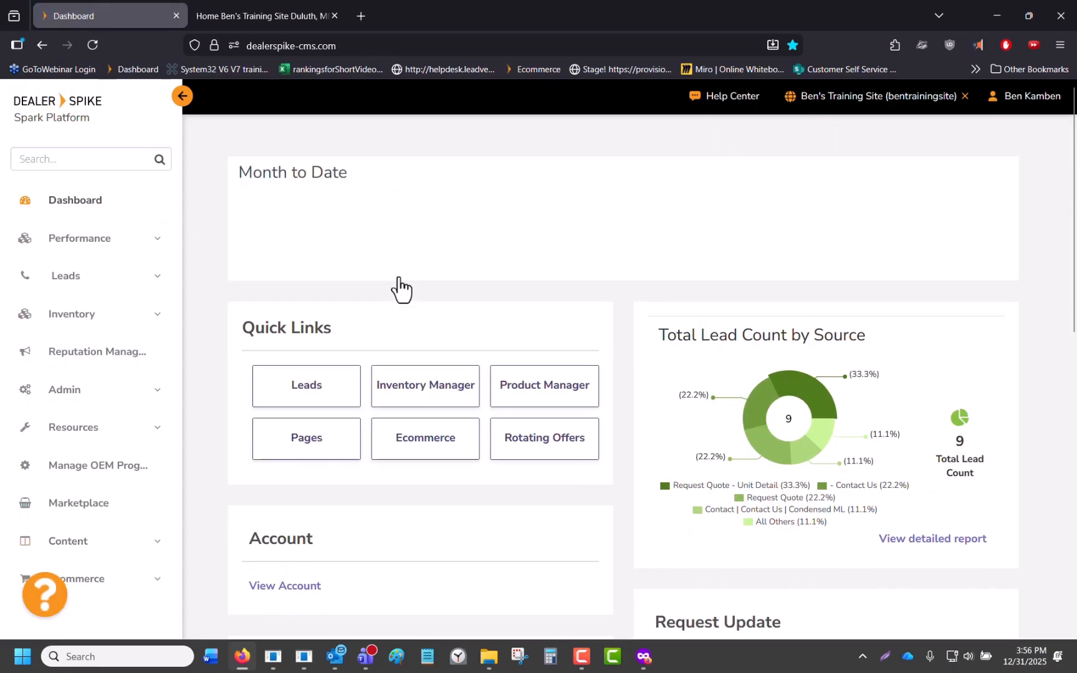
pyautogui.scroll(-2, 308, 228)
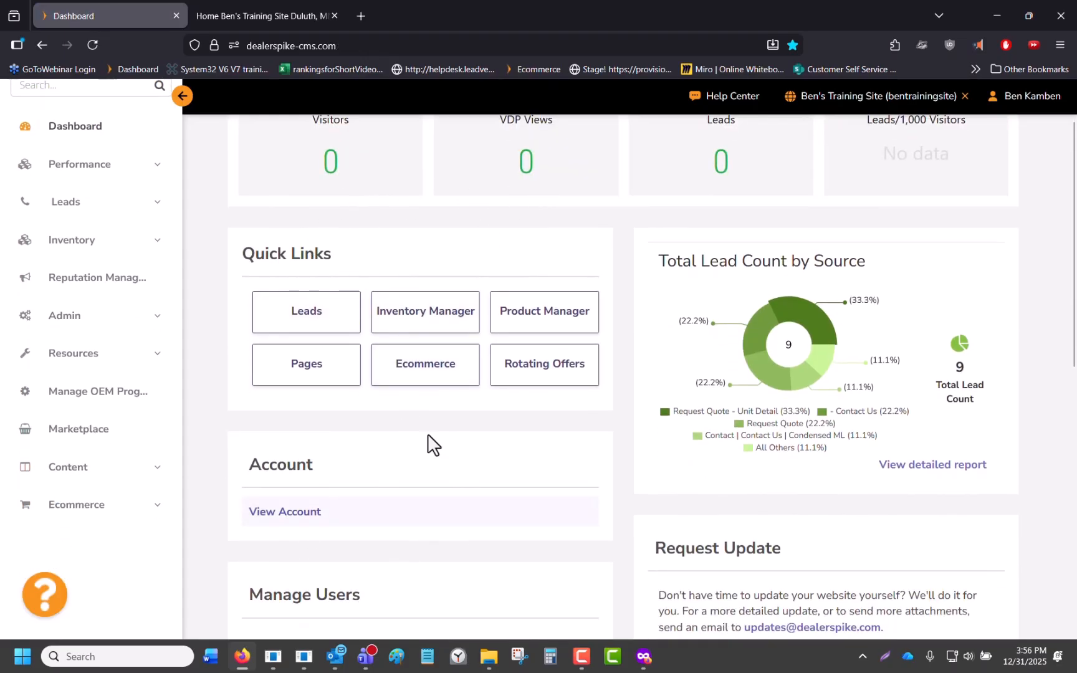
pyautogui.scroll(-6, 386, 274)
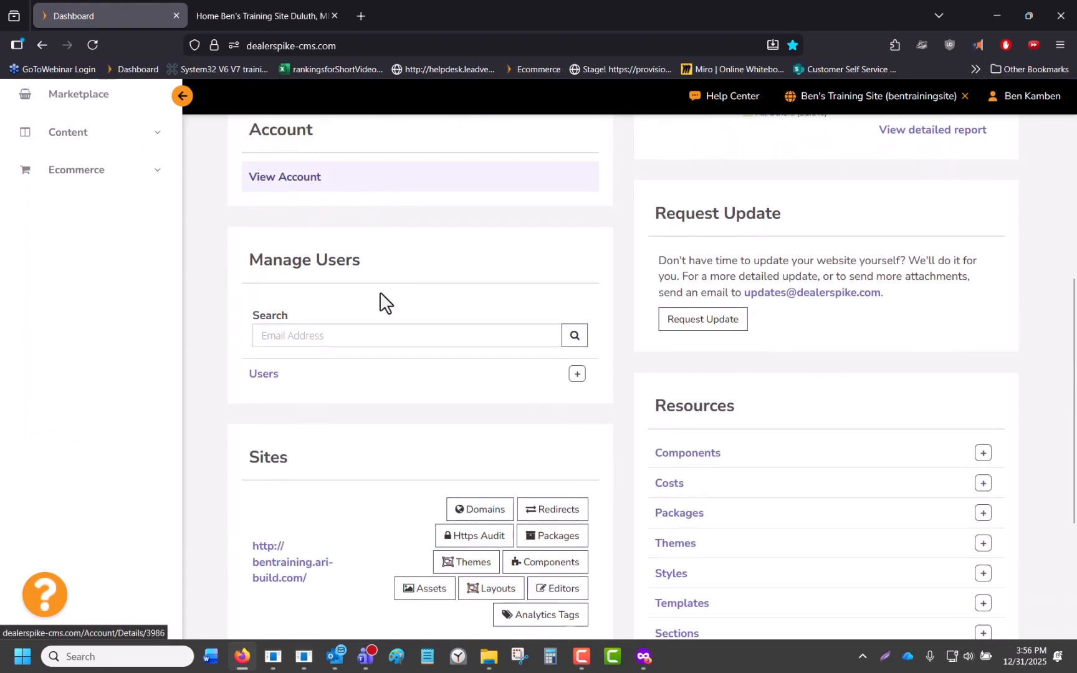
pyautogui.moveTo(286, 422); pyautogui.dragTo(241, 421)
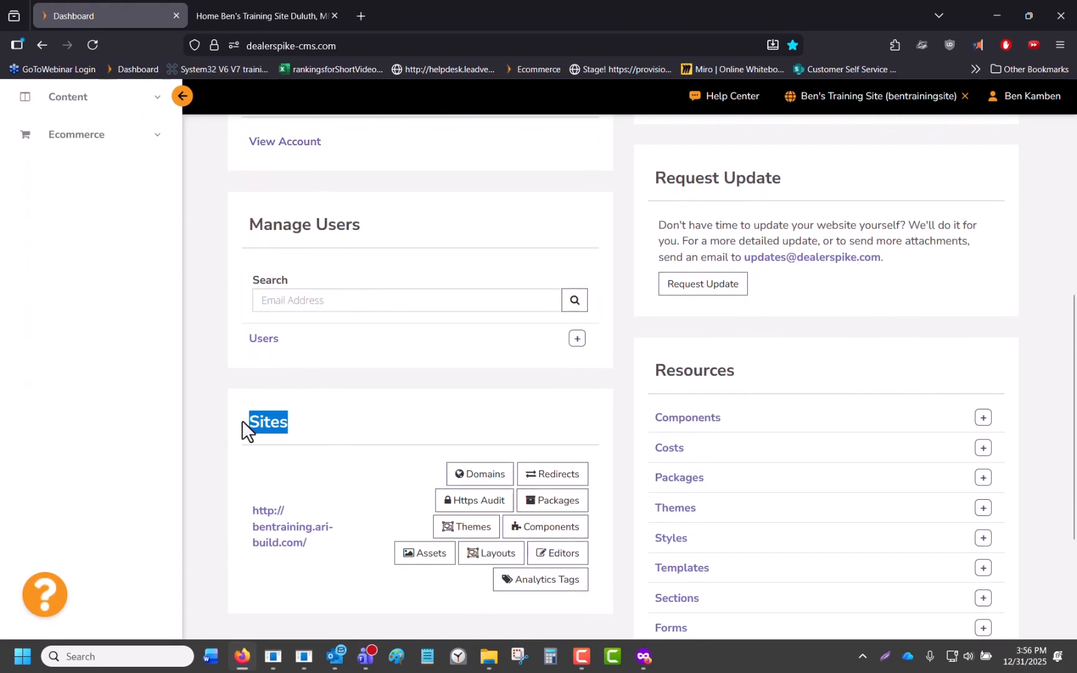
pyautogui.scroll(-2, 402, 401)
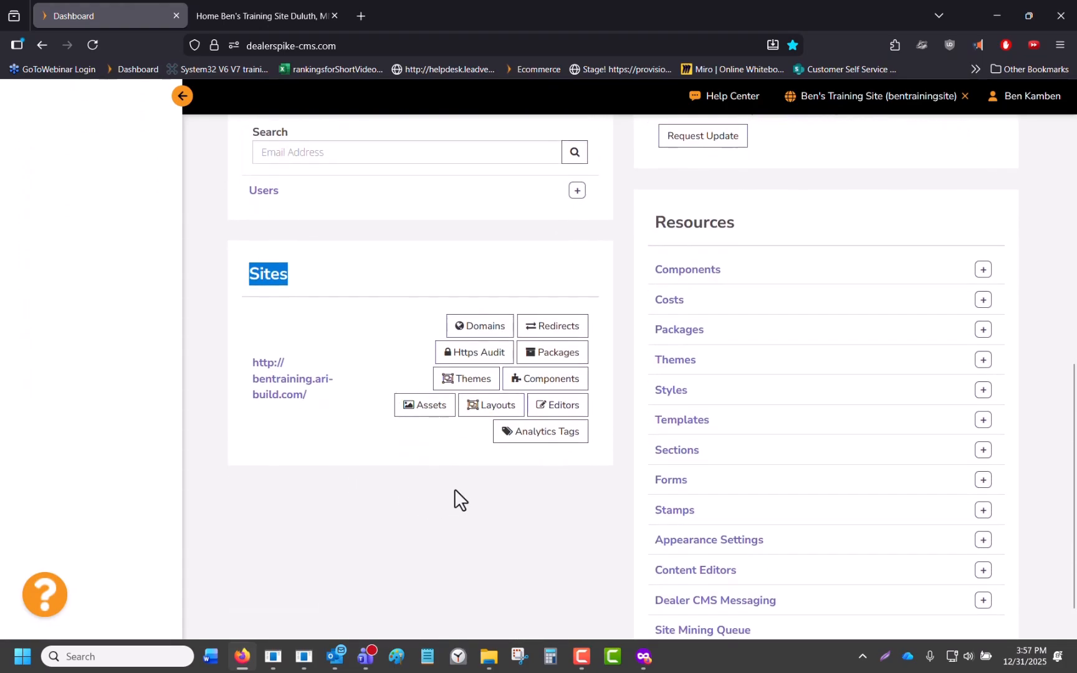
pyautogui.click(527, 381)
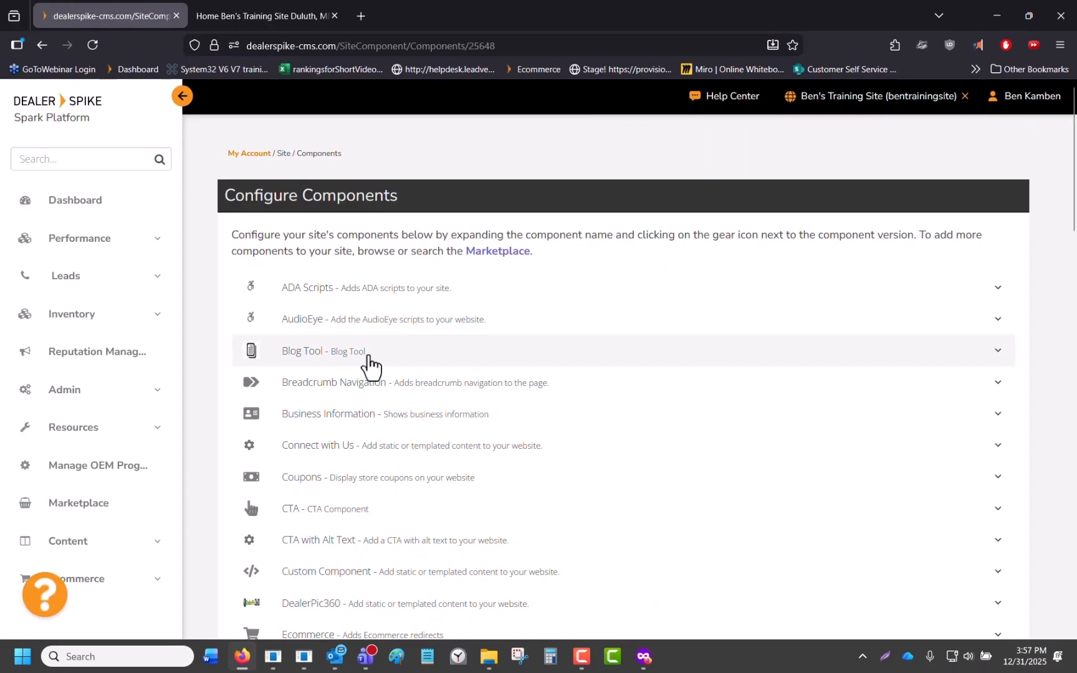
pyautogui.click(367, 365)
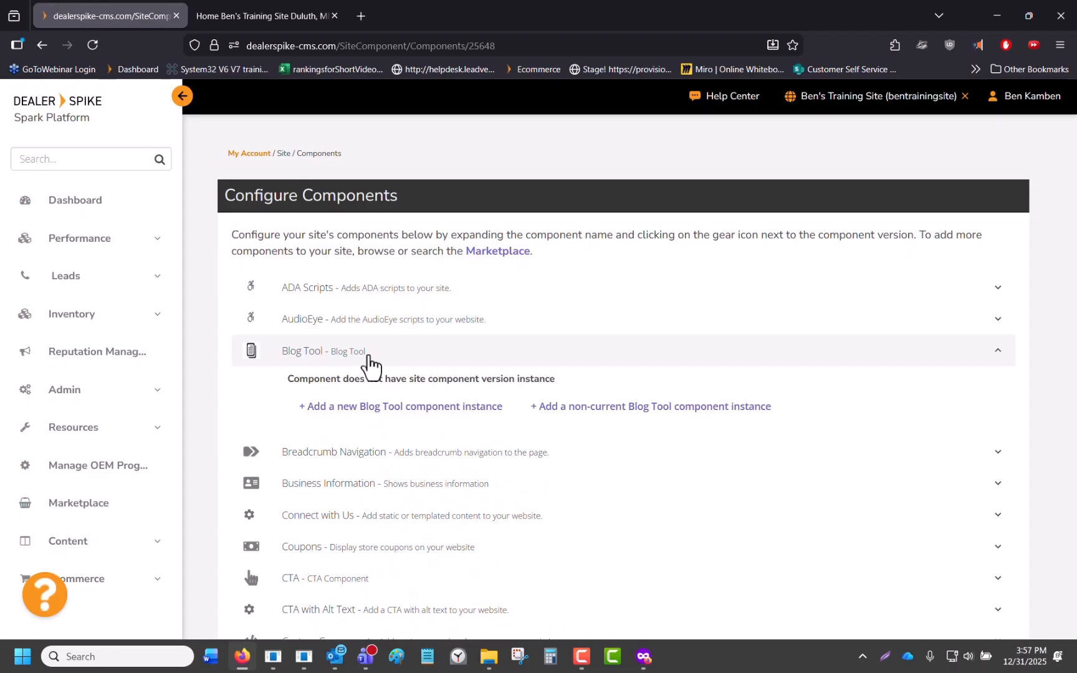
pyautogui.click(307, 348)
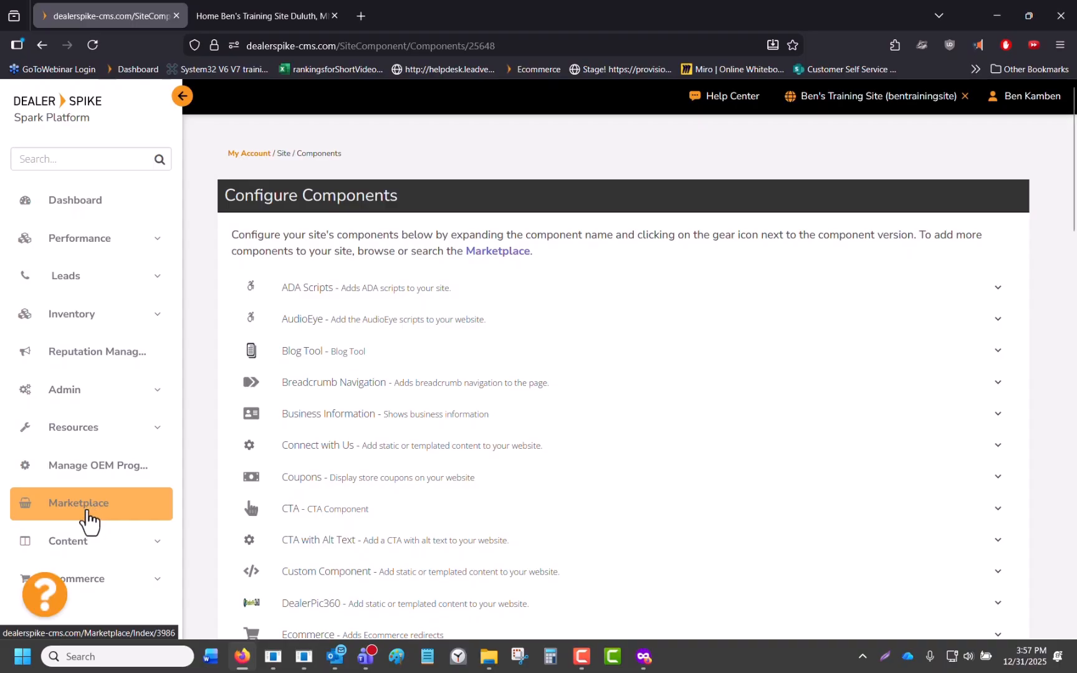
# - Browse the Marketplace components for Blog Tool and check whether the site already owns it
pyautogui.click(88, 518)
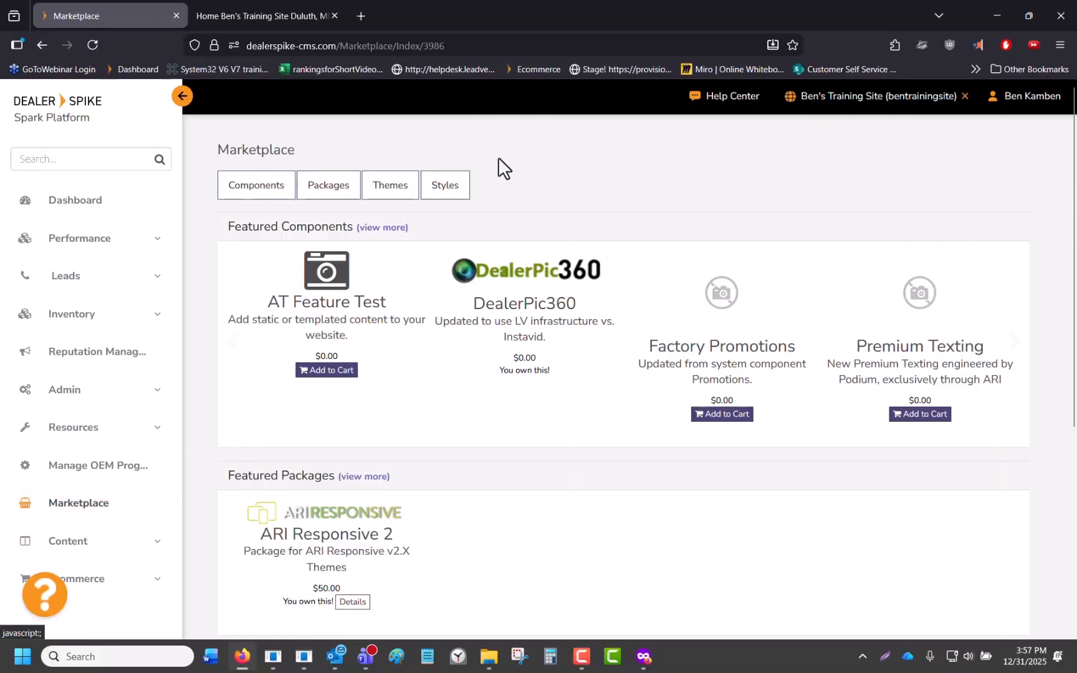
pyautogui.click(241, 198)
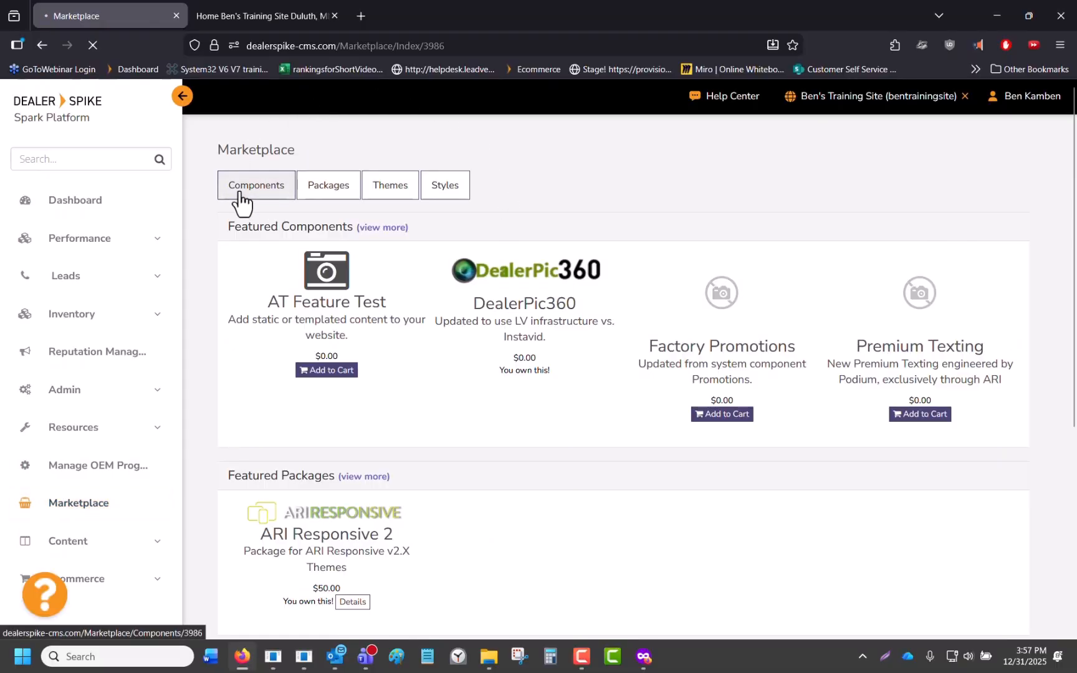
pyautogui.scroll(-5, 785, 296)
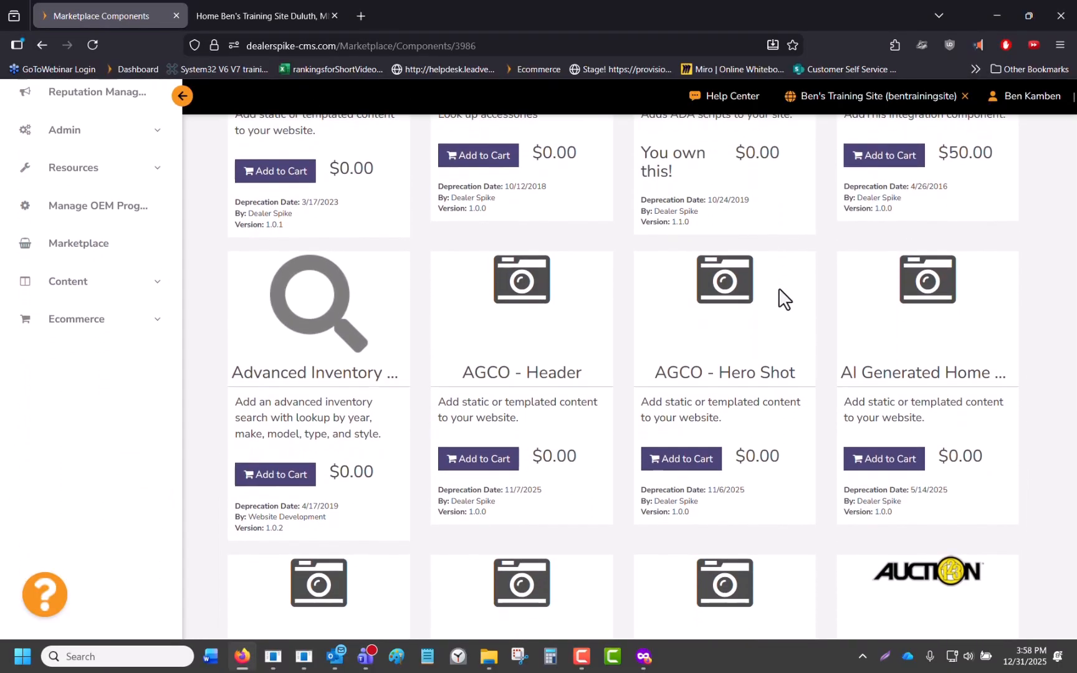
pyautogui.scroll(-15, 778, 286)
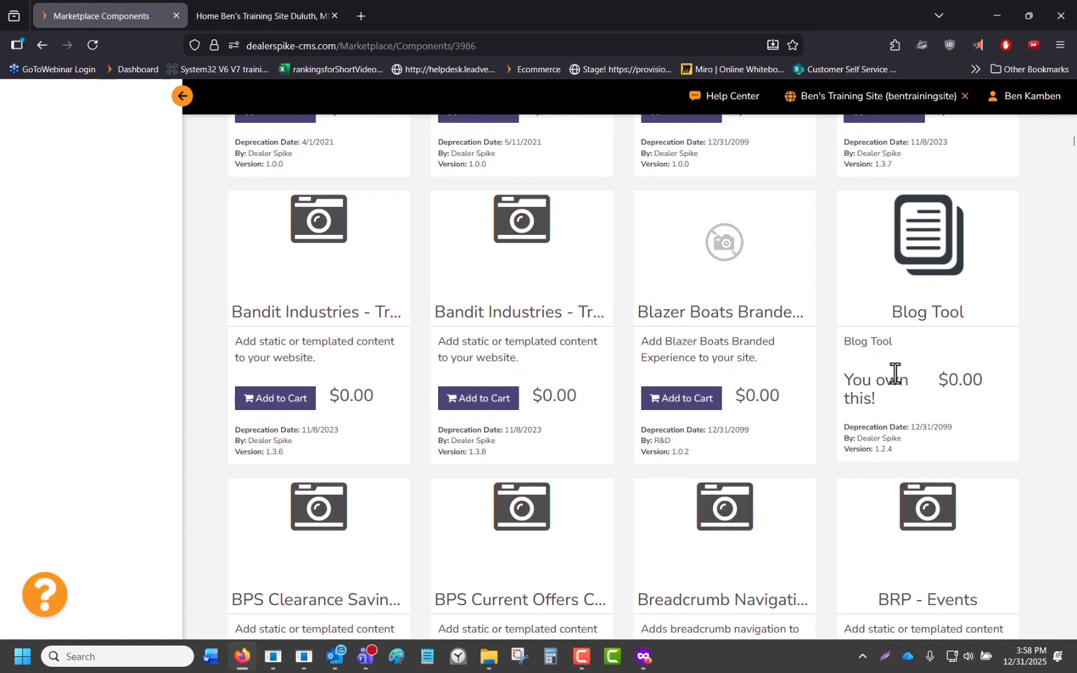
pyautogui.scroll(10, 901, 381)
pyautogui.scroll(8, 897, 377)
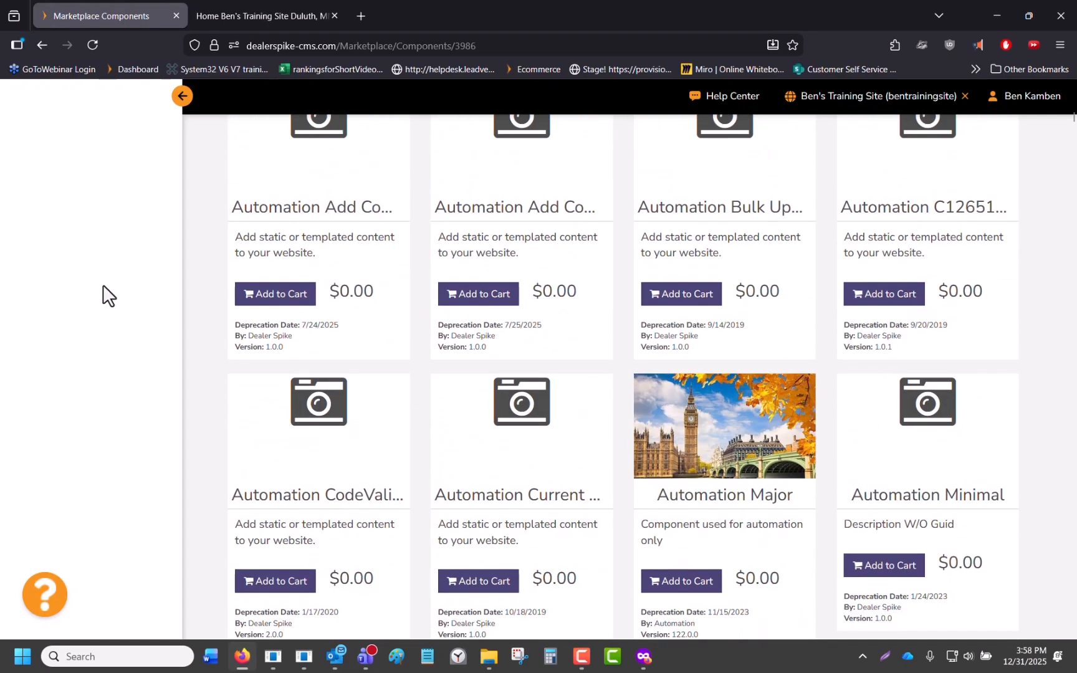
pyautogui.scroll(15, 87, 249)
# - Return to the site's component configuration through the dashboard and add a new Blog Tool component instance
pyautogui.click(81, 217)
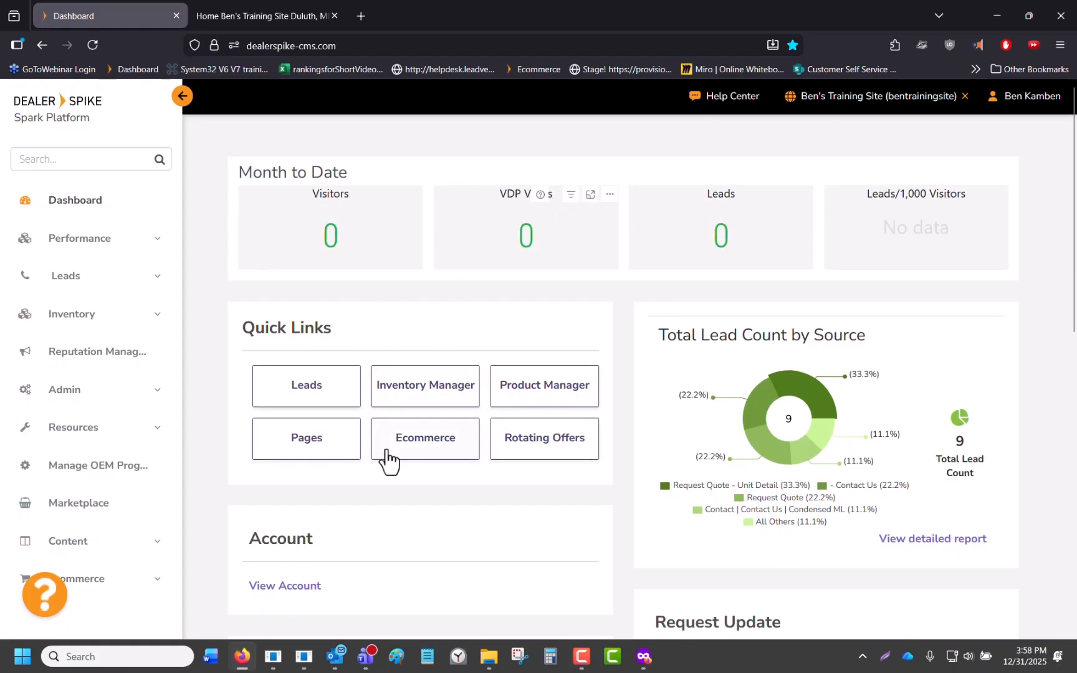
pyautogui.scroll(-10, 465, 305)
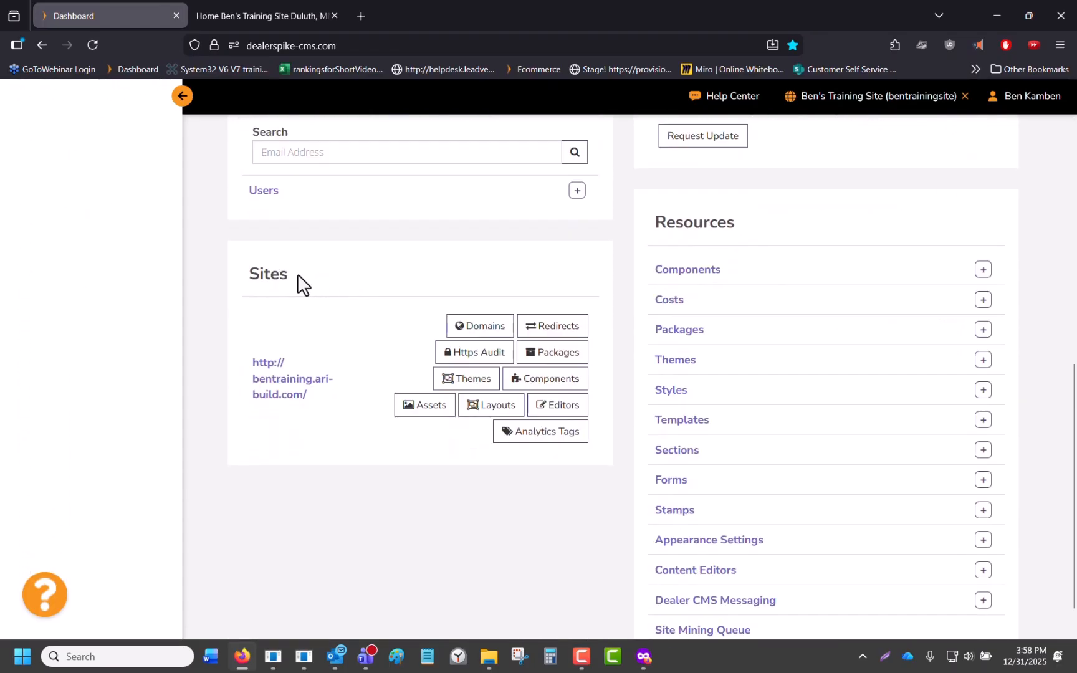
pyautogui.moveTo(297, 277); pyautogui.dragTo(245, 273)
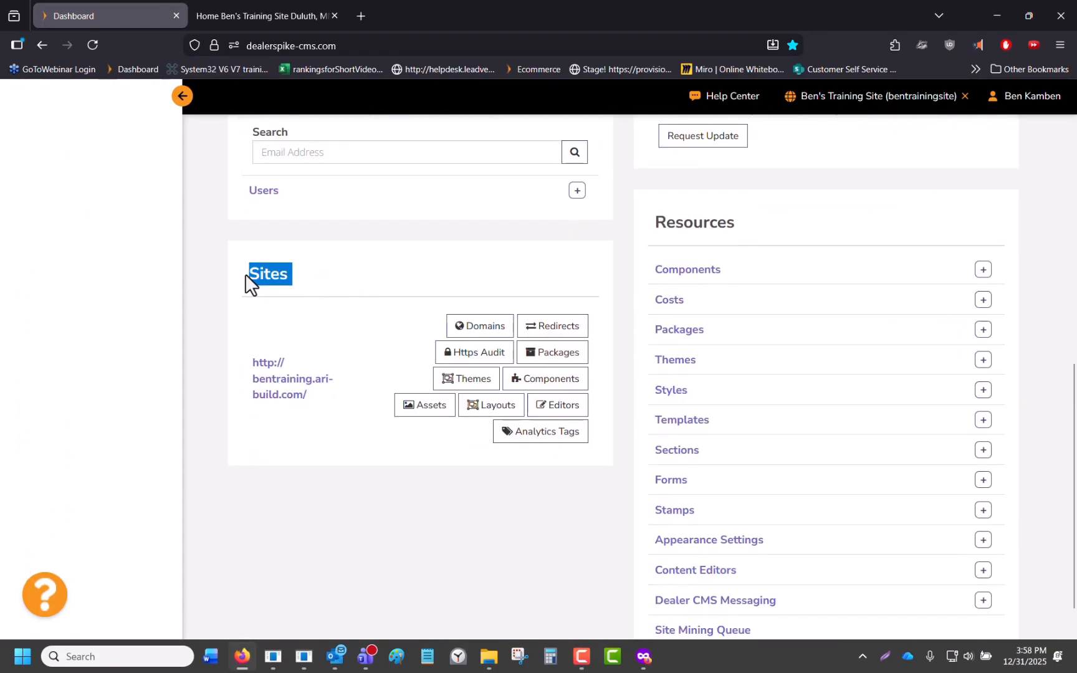
pyautogui.click(547, 382)
pyautogui.click(388, 358)
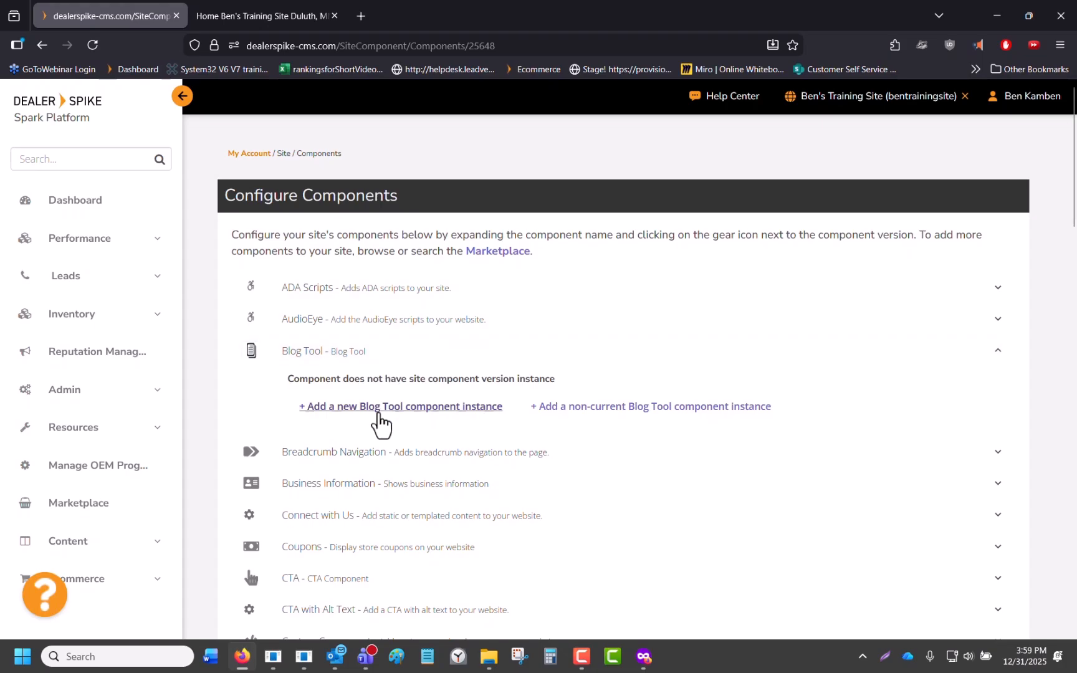
pyautogui.click(376, 413)
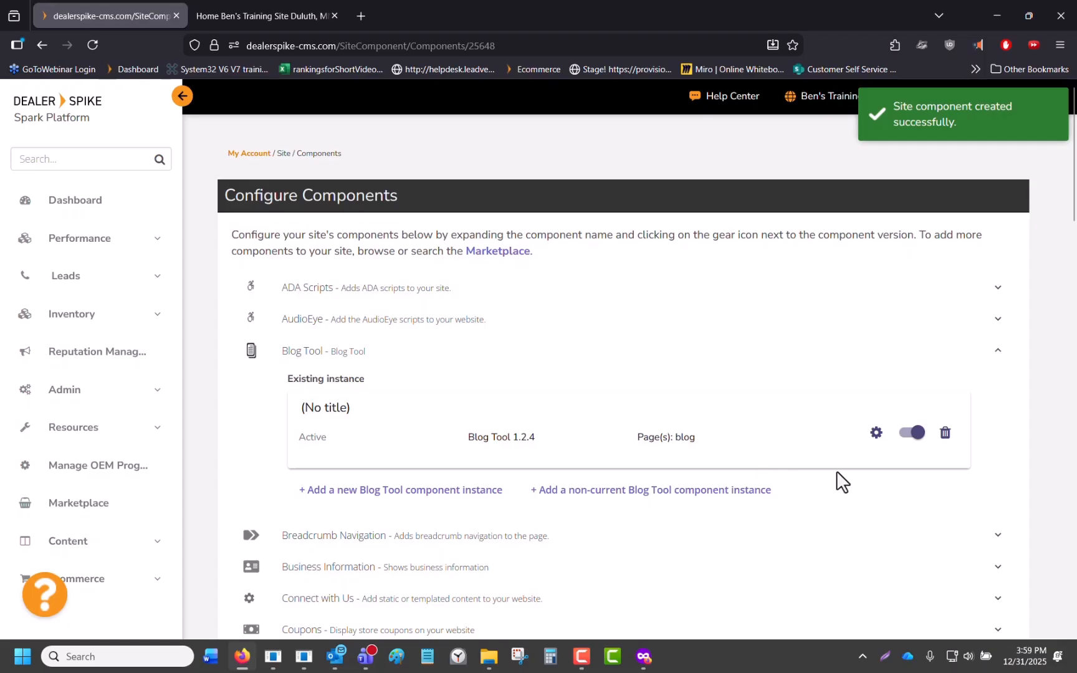
# - Set the new Blog Tool instance's component title to "Blog Tool" and save its settings
pyautogui.click(876, 434)
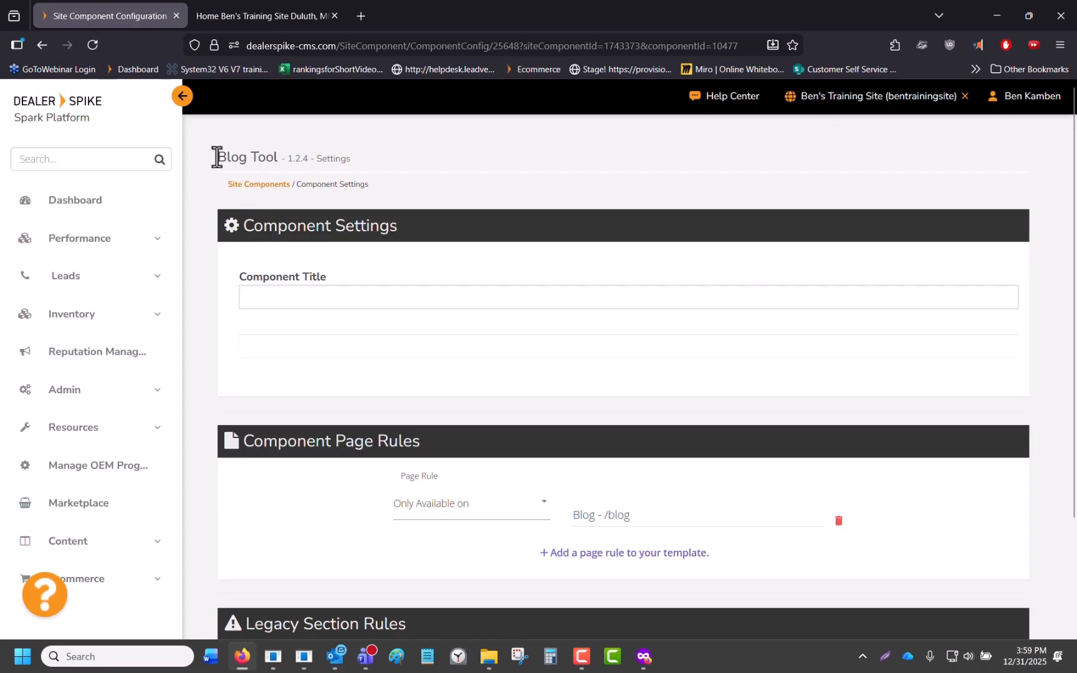
pyautogui.moveTo(215, 157); pyautogui.dragTo(278, 158)
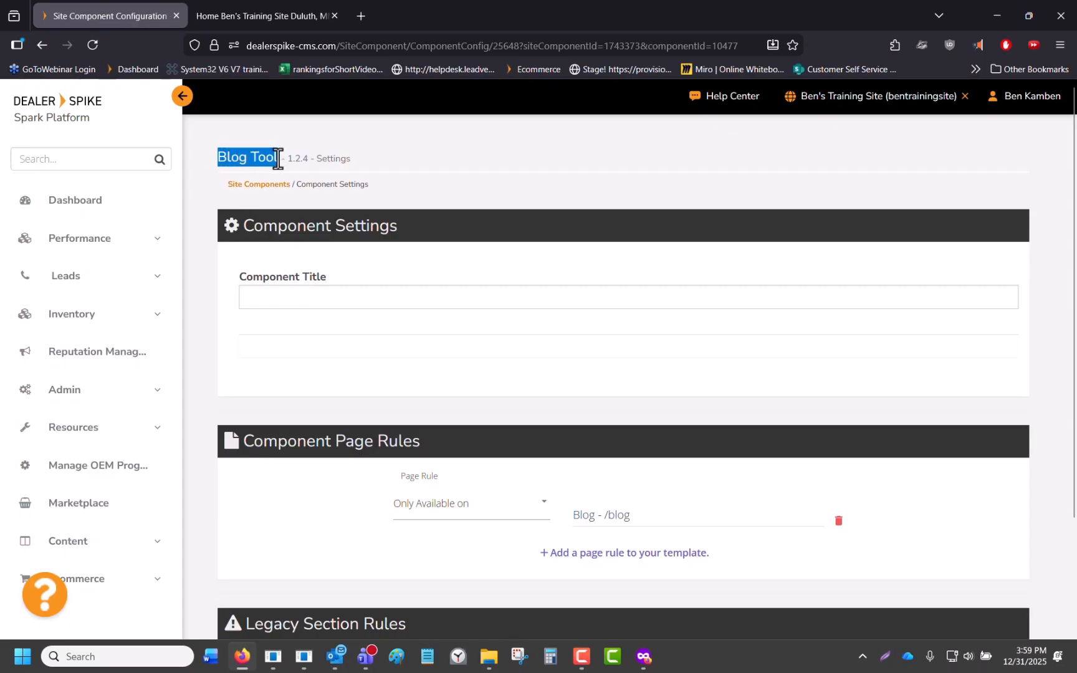
pyautogui.hotkey('ctrl', 'c')
pyautogui.click(386, 297)
pyautogui.hotkey('ctrl', 'v')
pyautogui.scroll(-2, 413, 349)
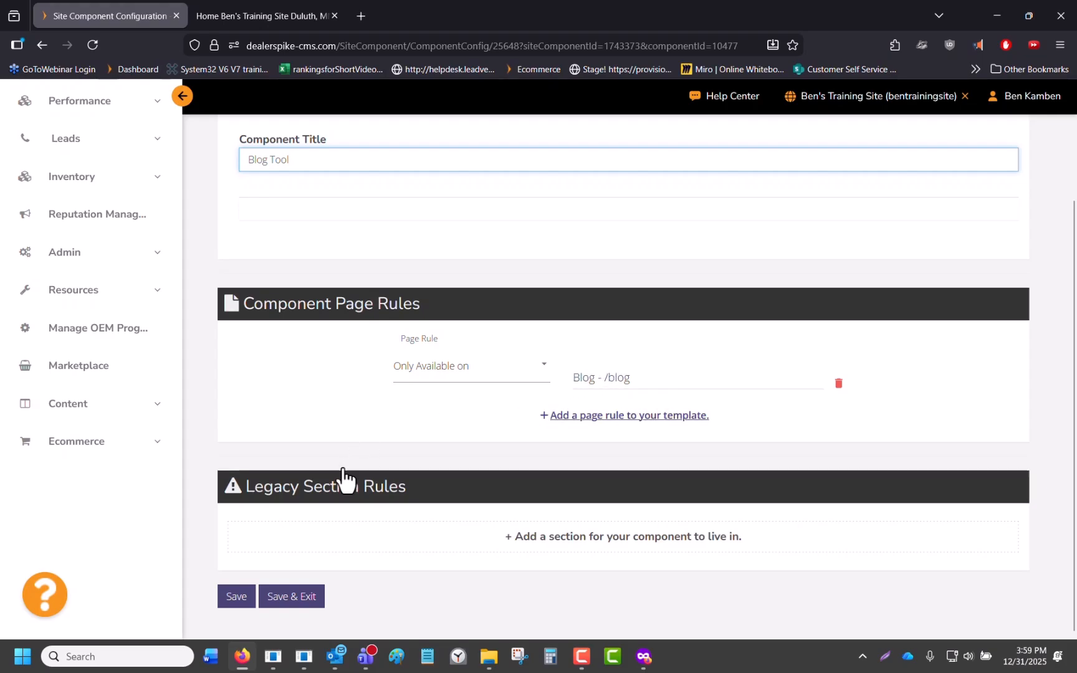
pyautogui.click(236, 598)
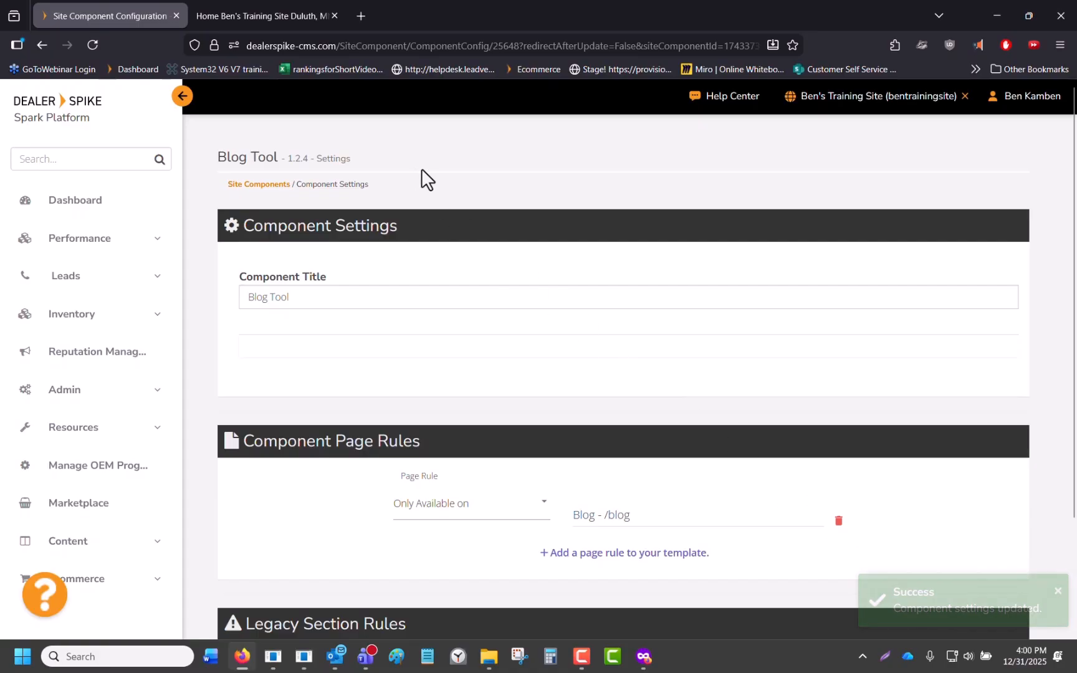
# - Return to the dashboard and open the layout manager for the bentraining site
pyautogui.click(75, 200)
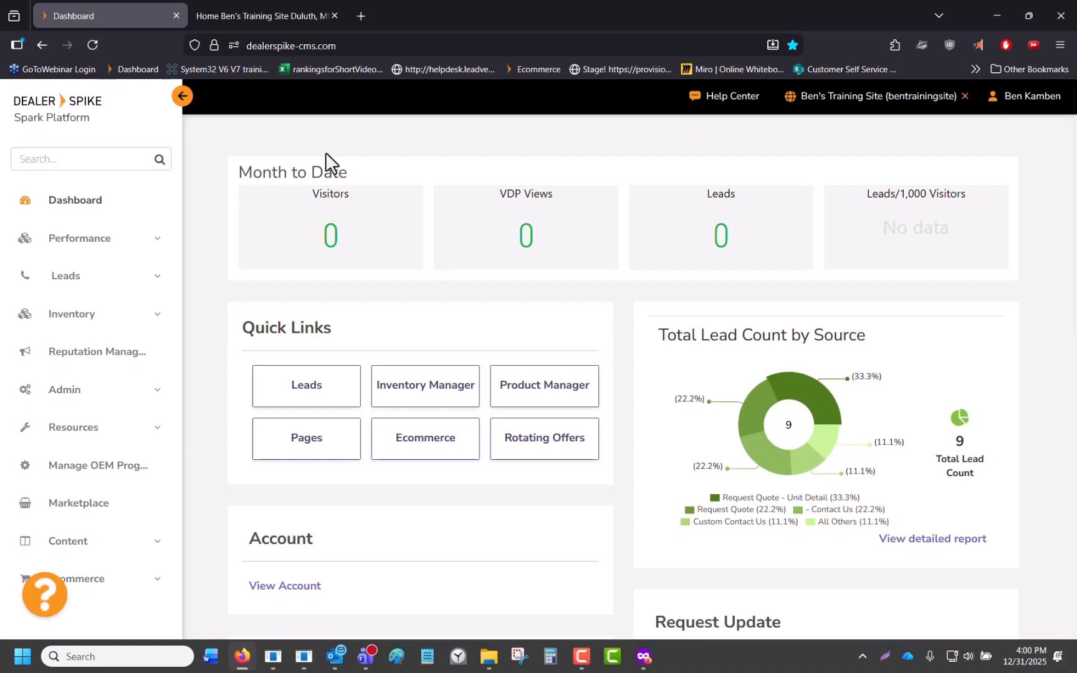
pyautogui.scroll(-5, 471, 277)
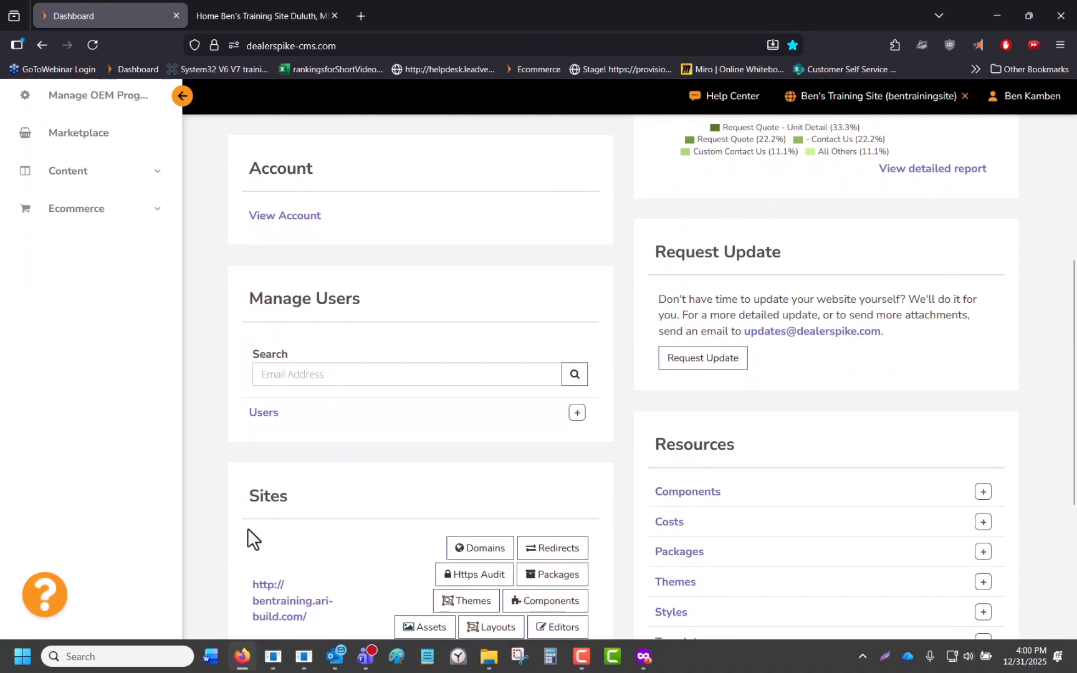
pyautogui.doubleClick(283, 504)
pyautogui.scroll(-2, 382, 464)
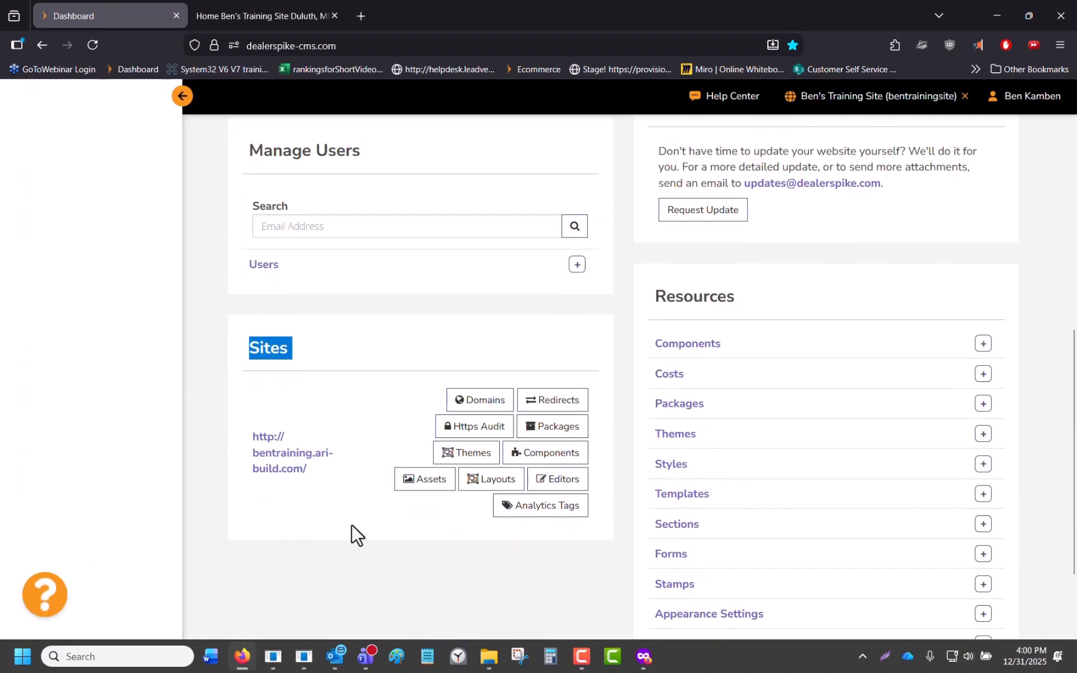
pyautogui.click(476, 481)
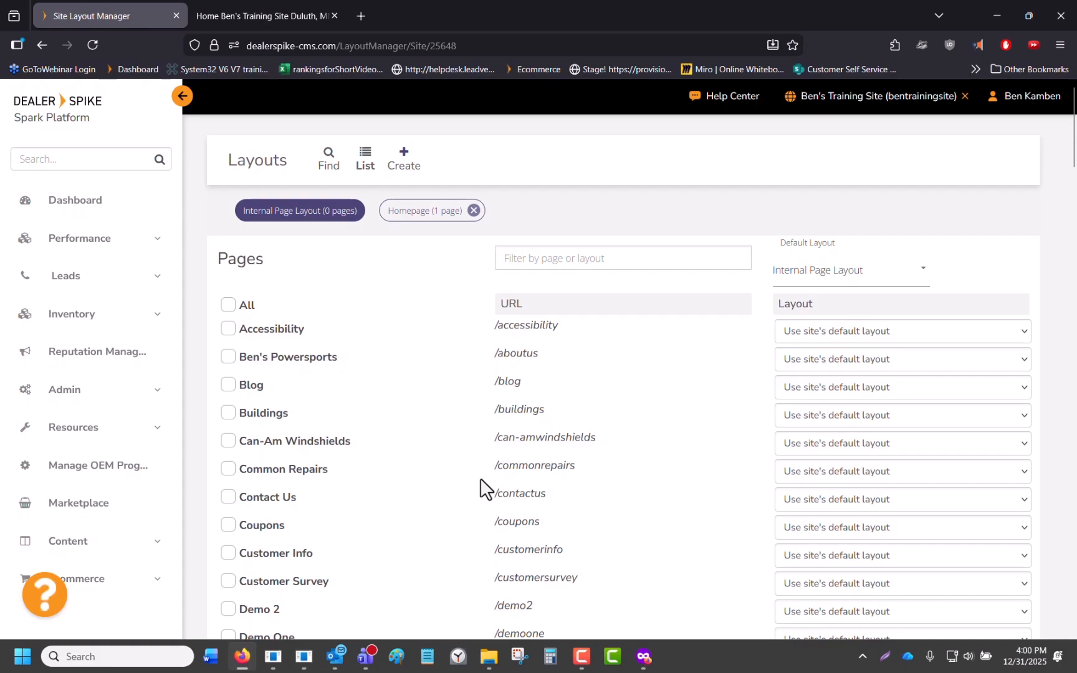
# - Open the Internal Page Layout and expand the Individual Components Above Page Assets row within Main Content
pyautogui.click(278, 210)
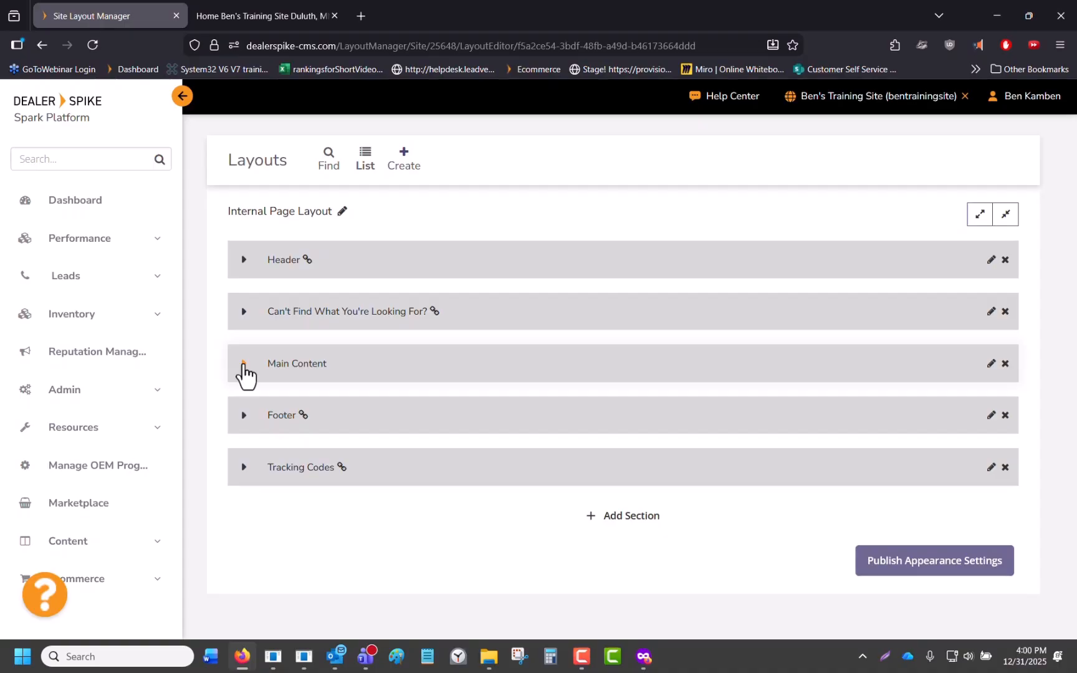
pyautogui.click(244, 365)
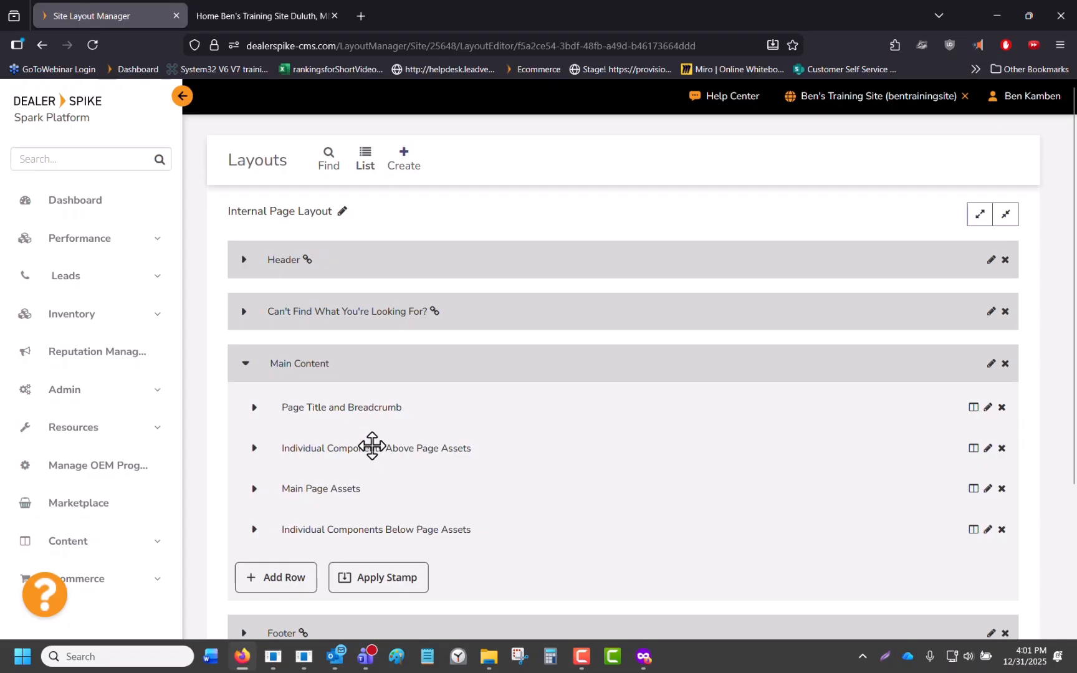
pyautogui.click(373, 447)
pyautogui.scroll(-3, 336, 399)
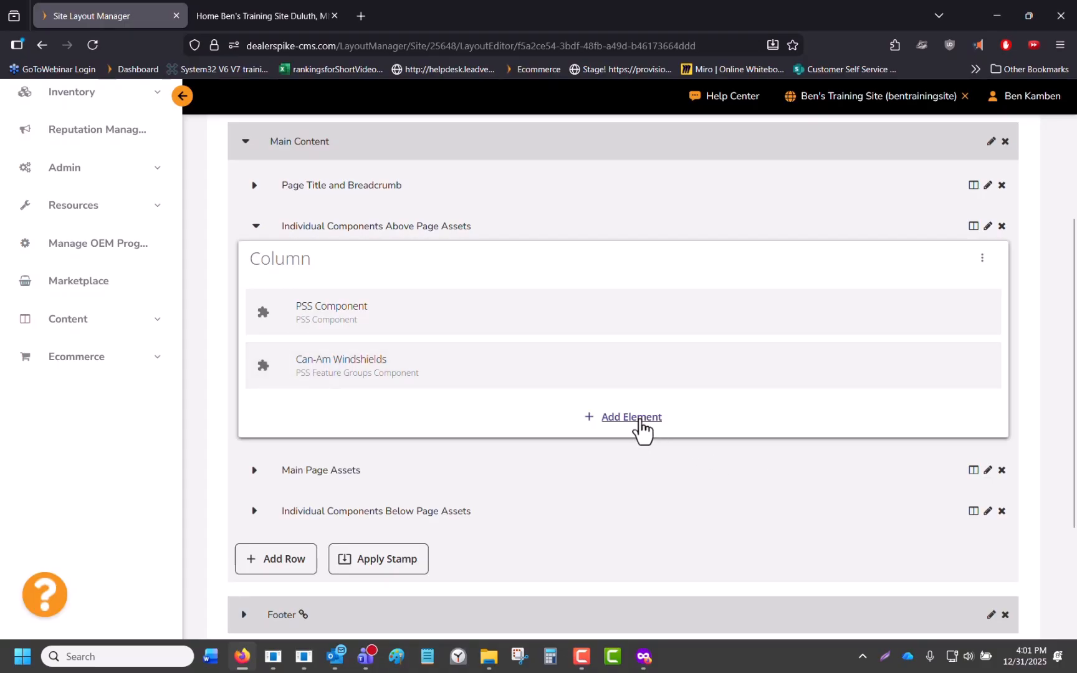
# - Add the existing Blog Tool instance to the Individual Components Above Page Assets column and publish the appearance settings
pyautogui.click(631, 417)
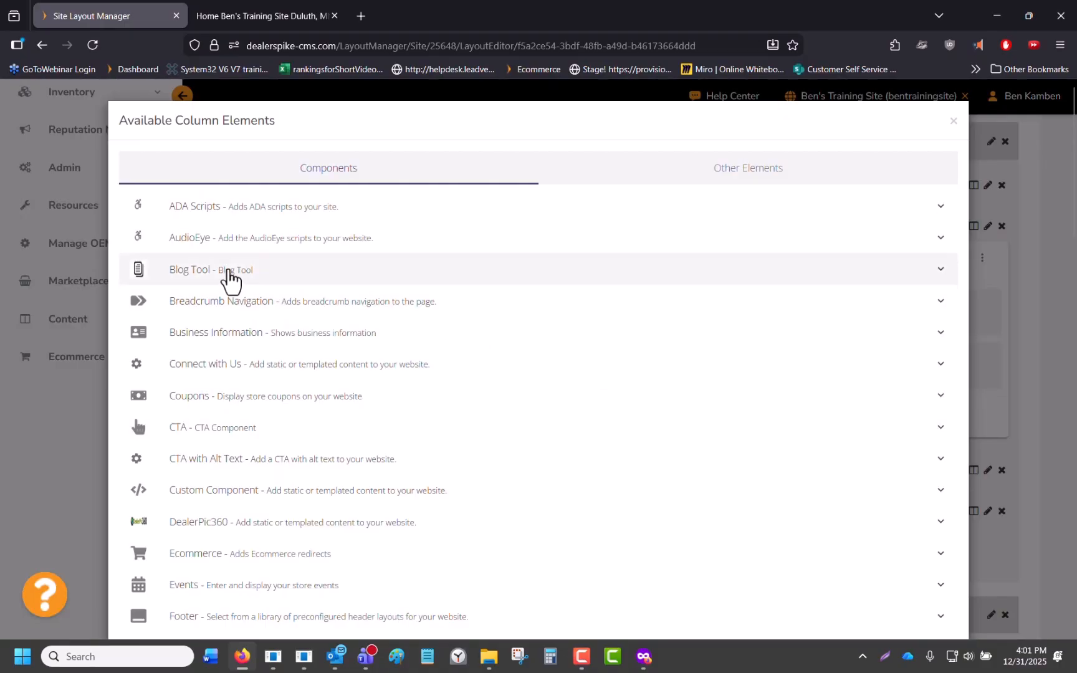
pyautogui.click(230, 274)
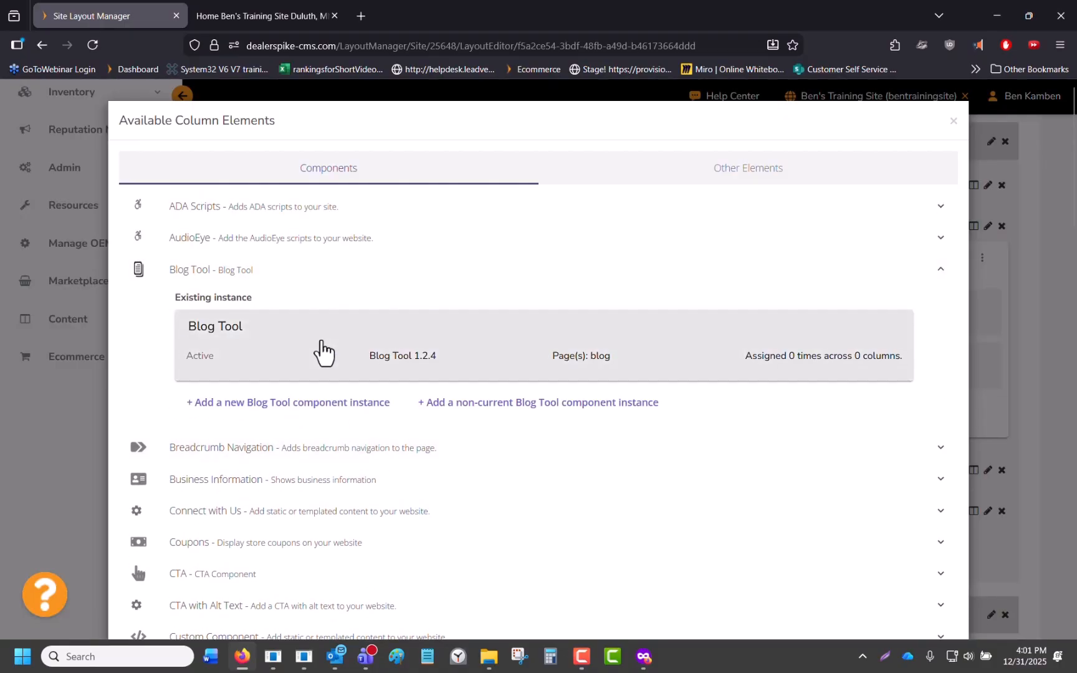
pyautogui.click(323, 353)
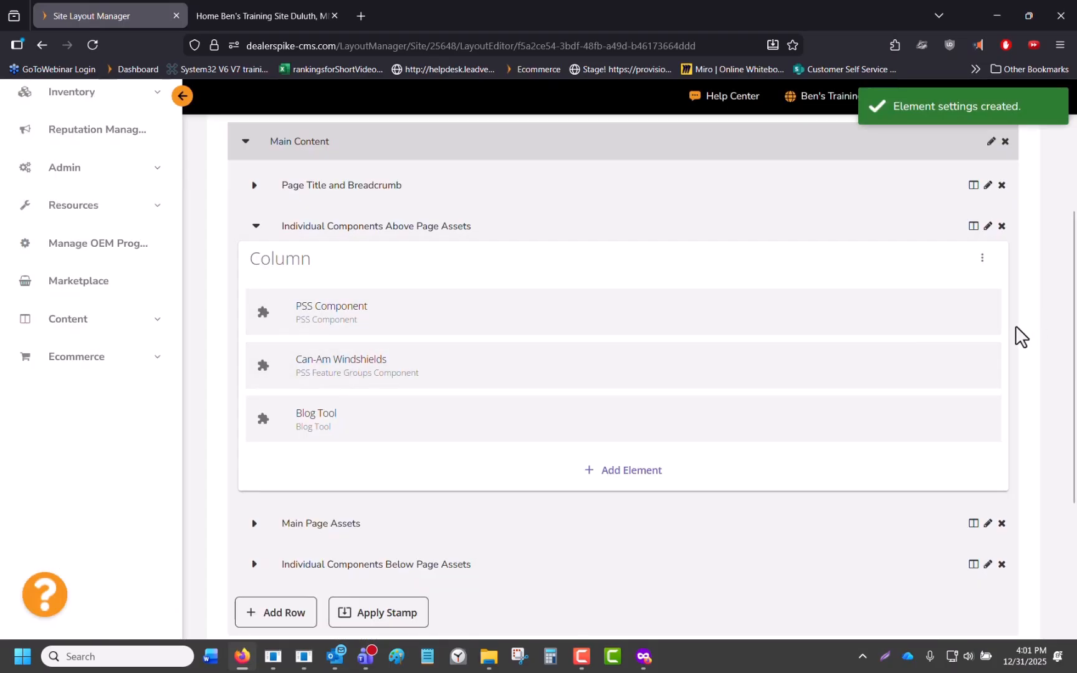
pyautogui.scroll(-3, 1016, 330)
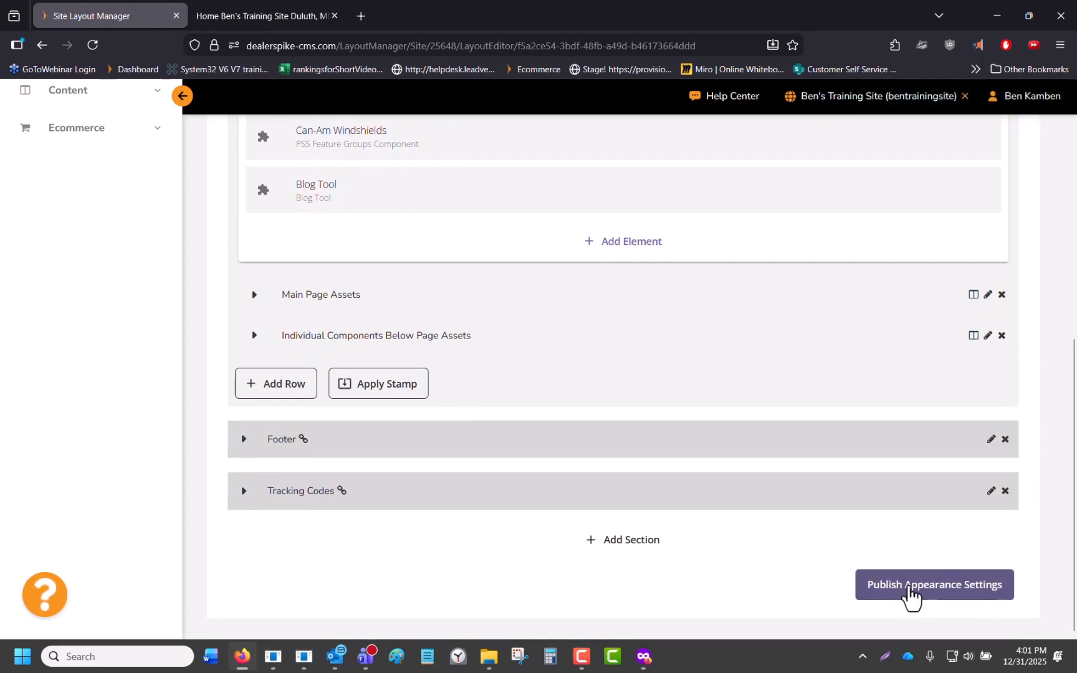
pyautogui.scroll(6, 904, 409)
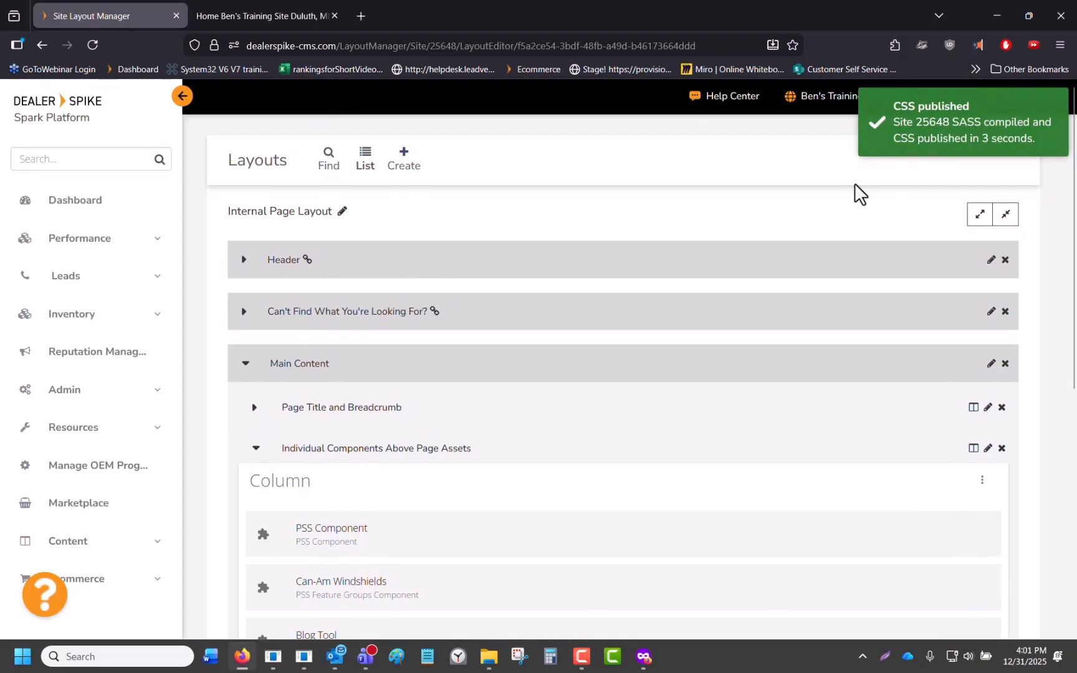
# - Return to the dashboard, open the site's content editor and open the bentrainingsite app for editing
pyautogui.click(53, 203)
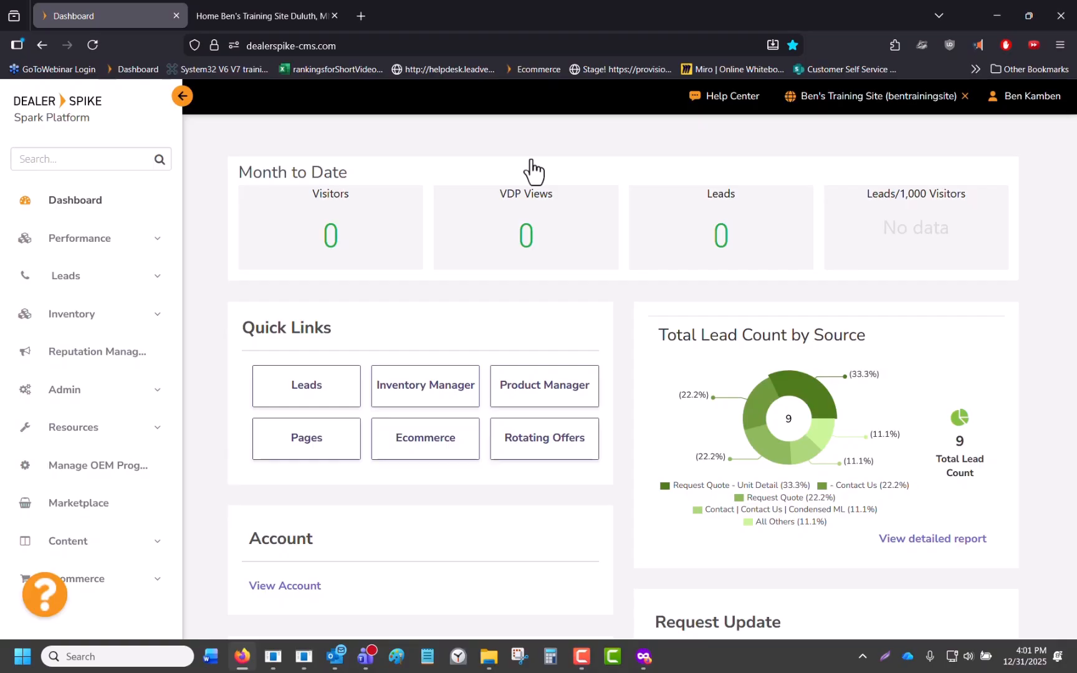
pyautogui.scroll(-6, 455, 196)
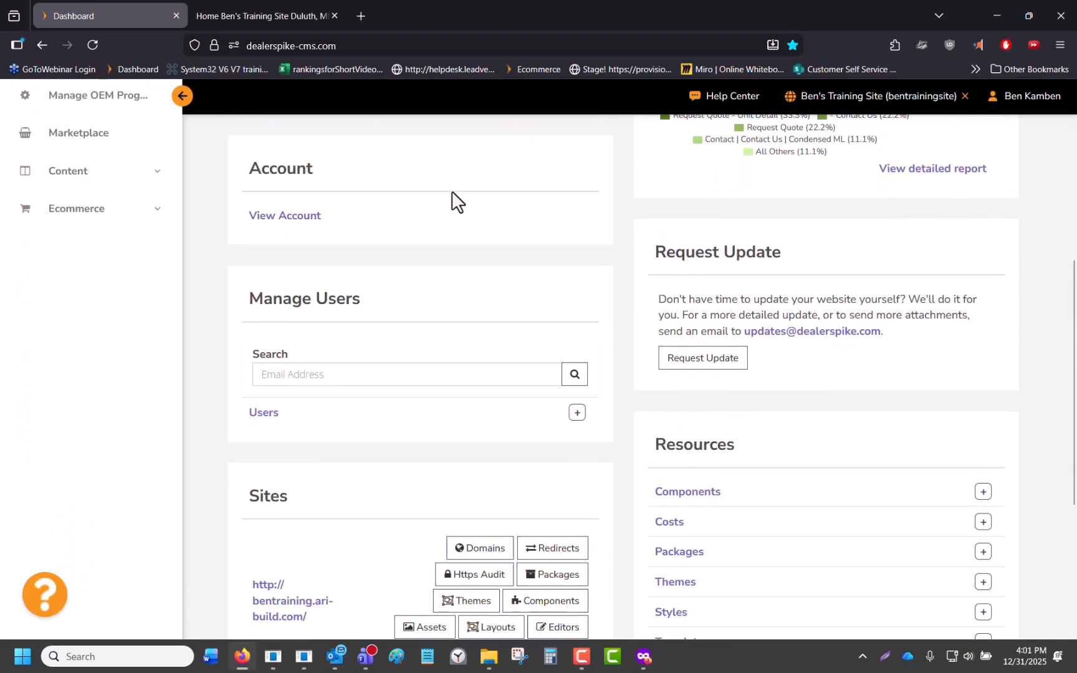
pyautogui.scroll(-2, 326, 271)
pyautogui.moveTo(297, 279); pyautogui.dragTo(248, 276)
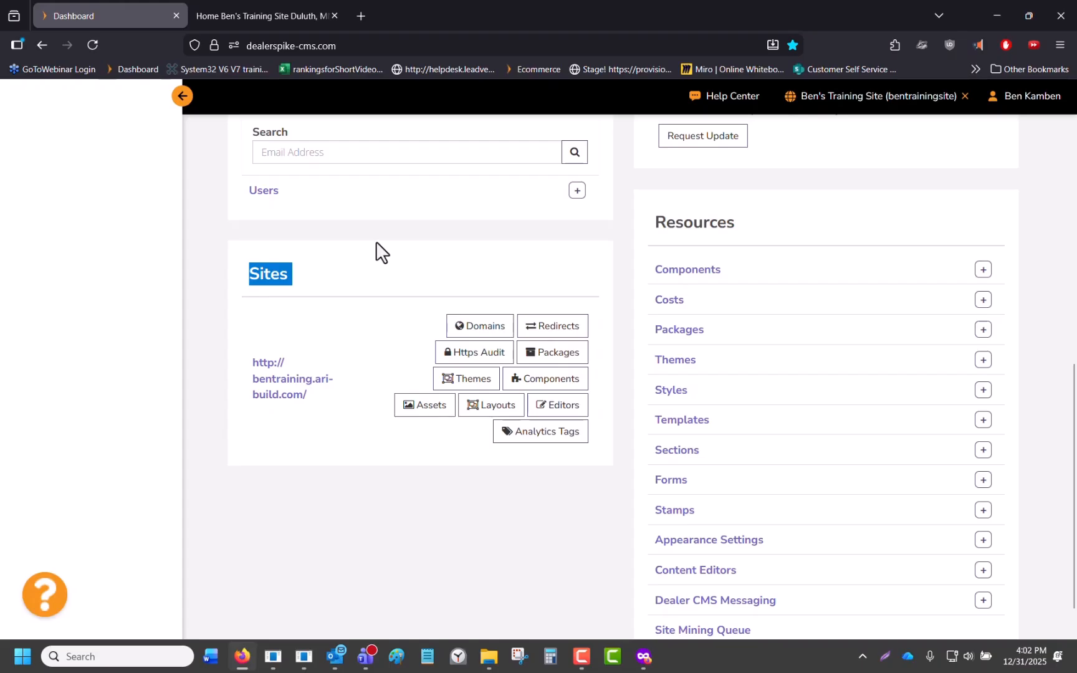
pyautogui.click(540, 411)
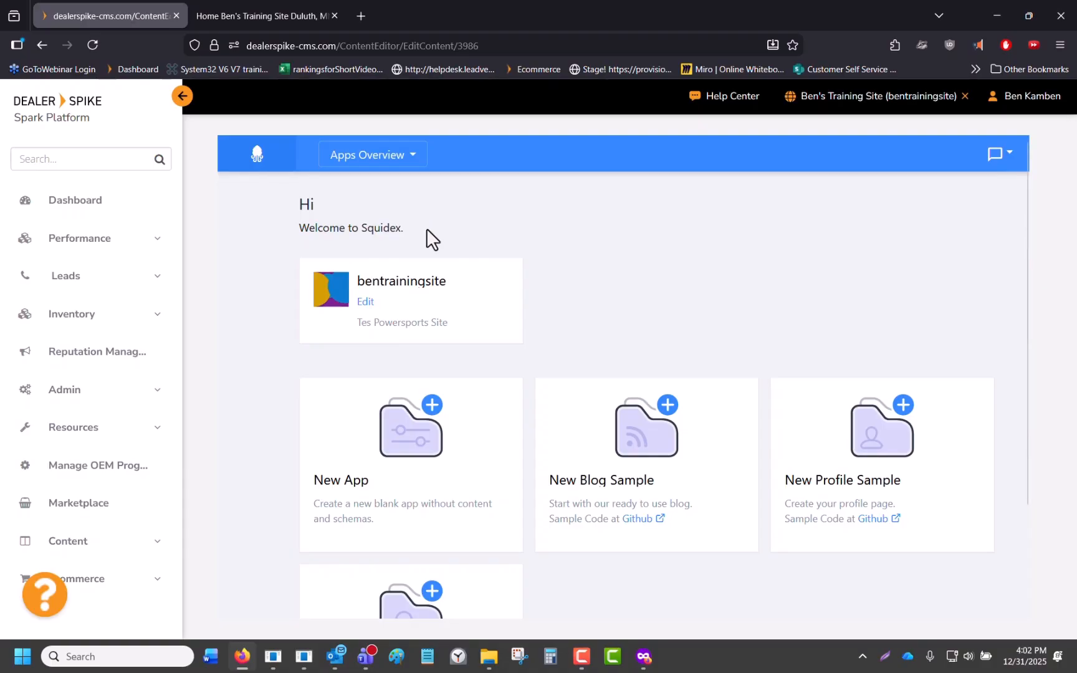
pyautogui.moveTo(401, 303)
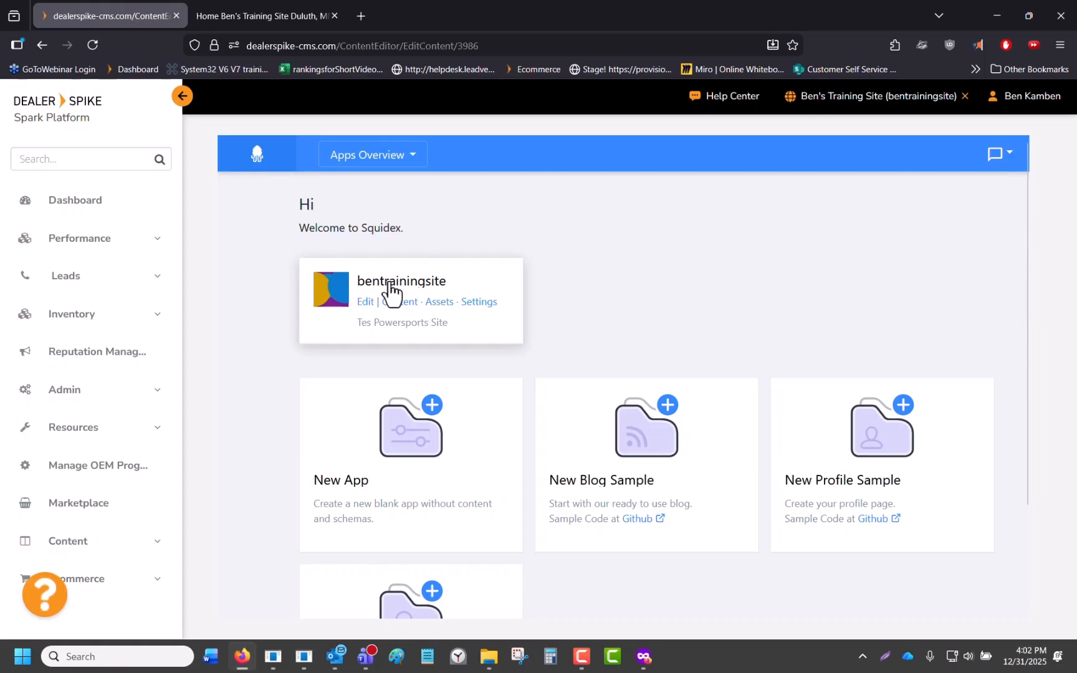
pyautogui.click(367, 304)
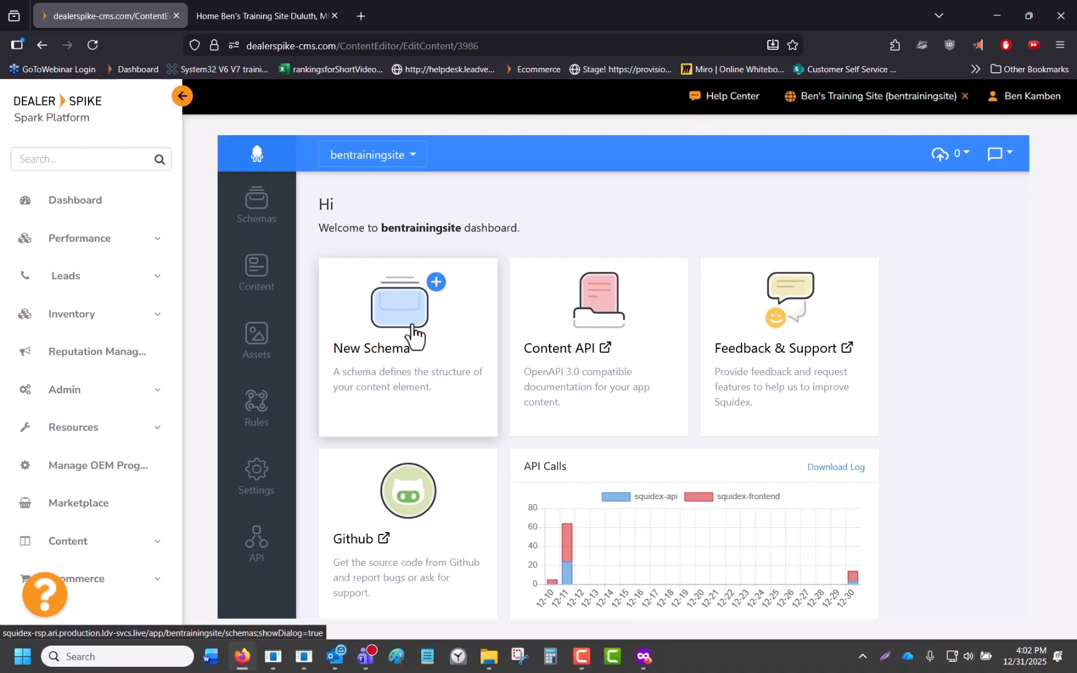
# - Create a multiple-contents schema named "blogtool" based on the predefined Blog schema
pyautogui.click(468, 300)
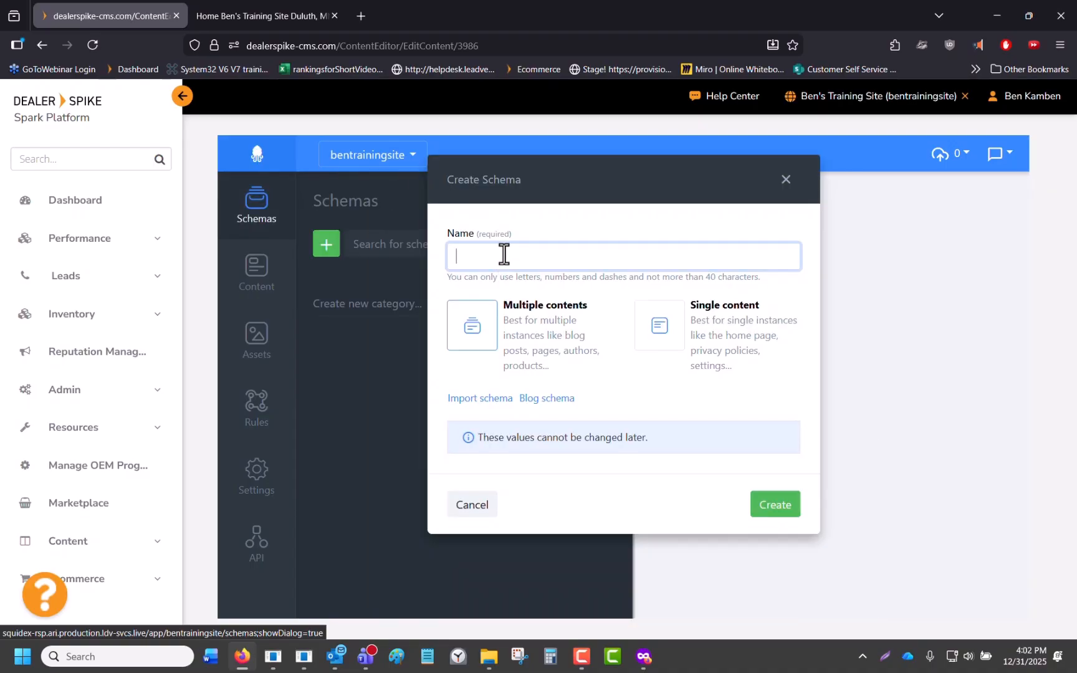
pyautogui.rightClick(504, 253)
pyautogui.click(483, 256)
pyautogui.write('b')
pyautogui.press('BackSpace')
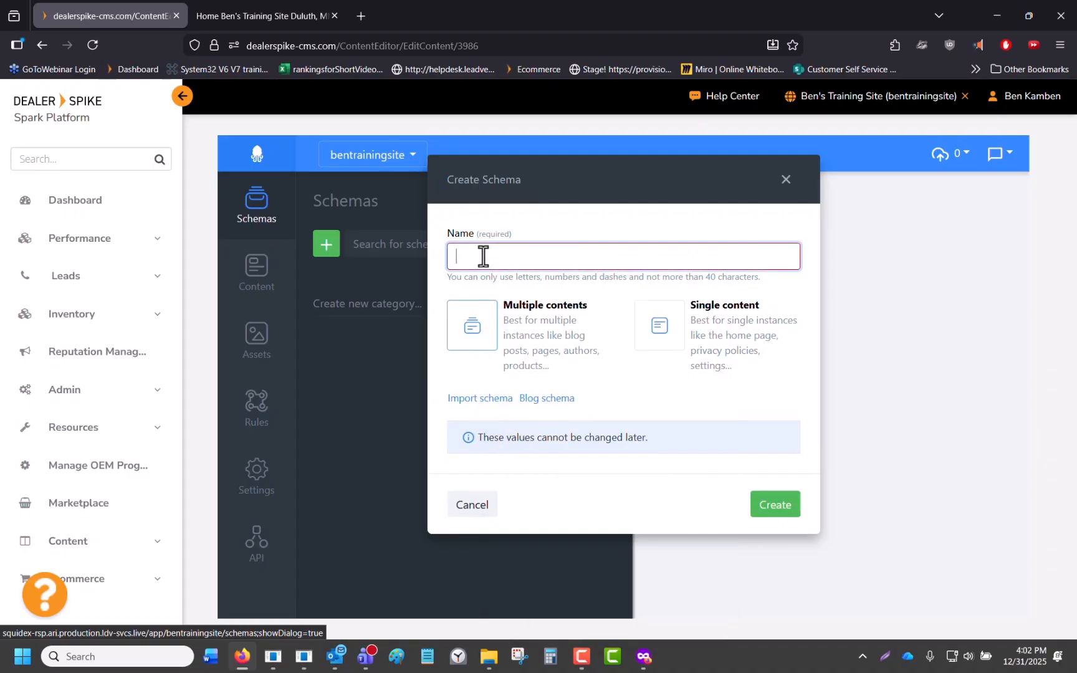
pyautogui.write('blogtool')
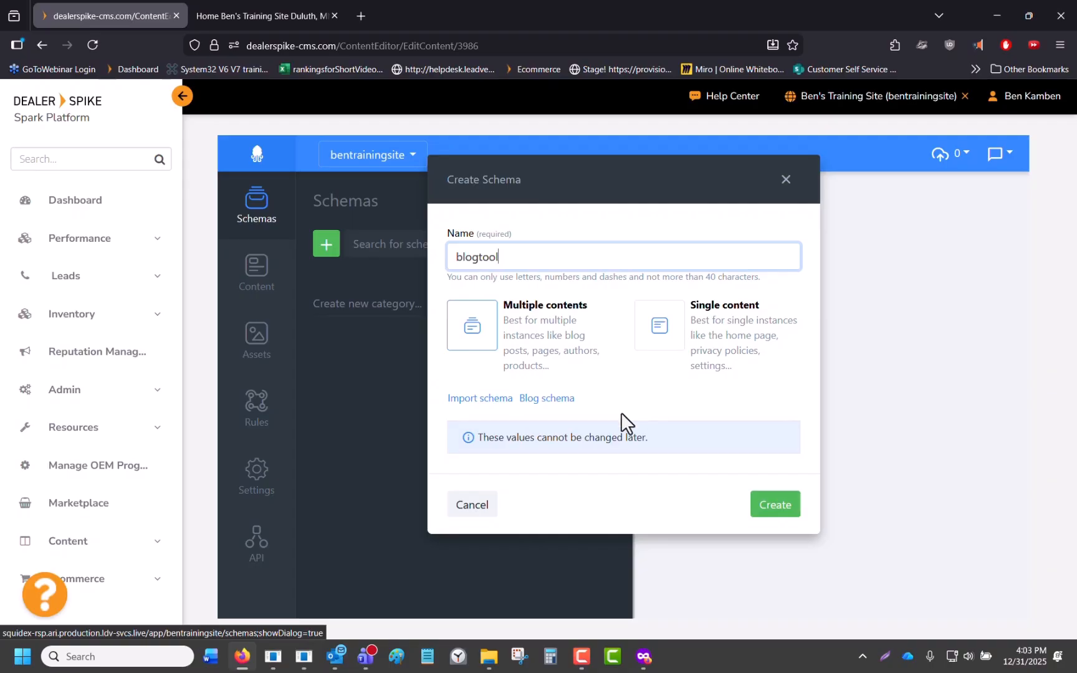
pyautogui.click(547, 404)
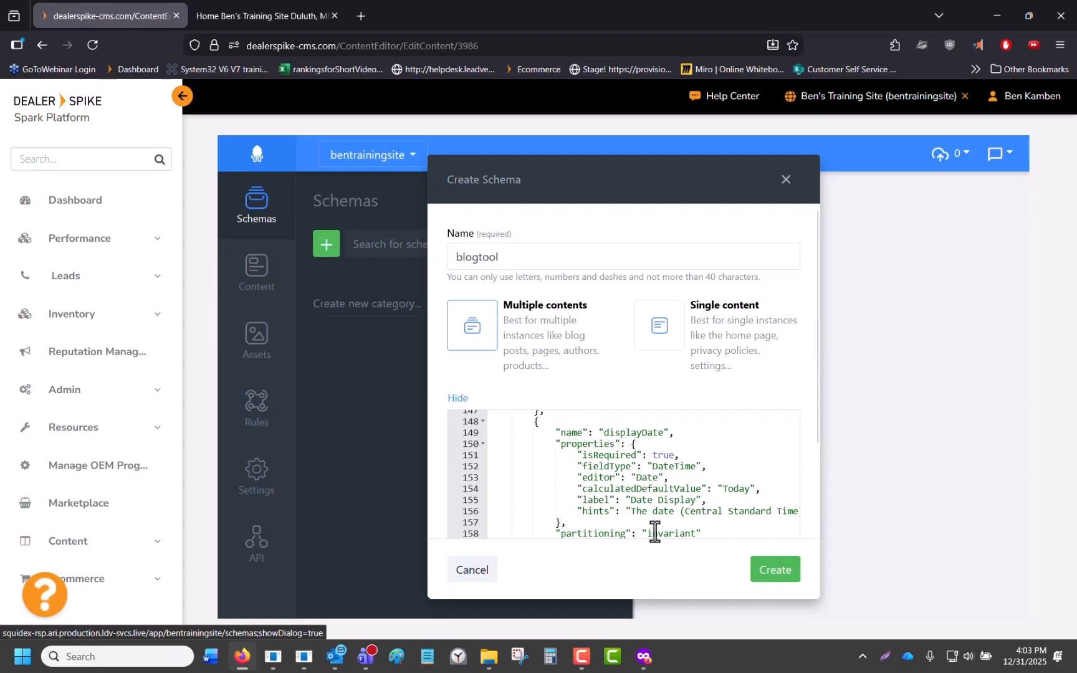
pyautogui.click(776, 576)
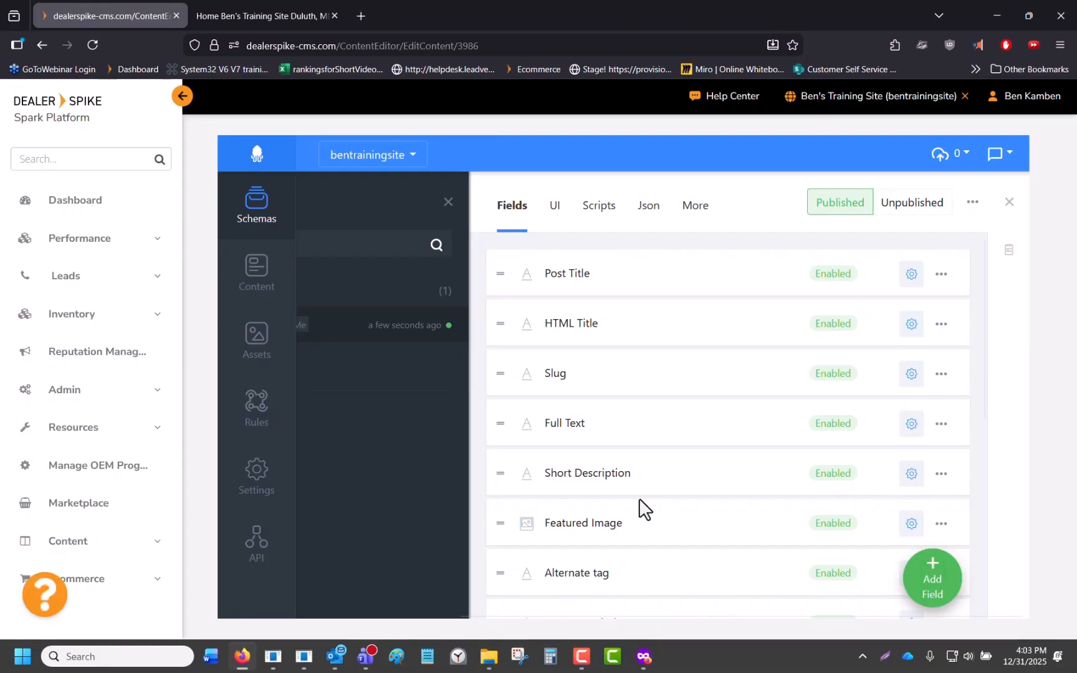
# - Open new content for the blogtool schema and set its post title to "Blog Tool"
pyautogui.click(268, 286)
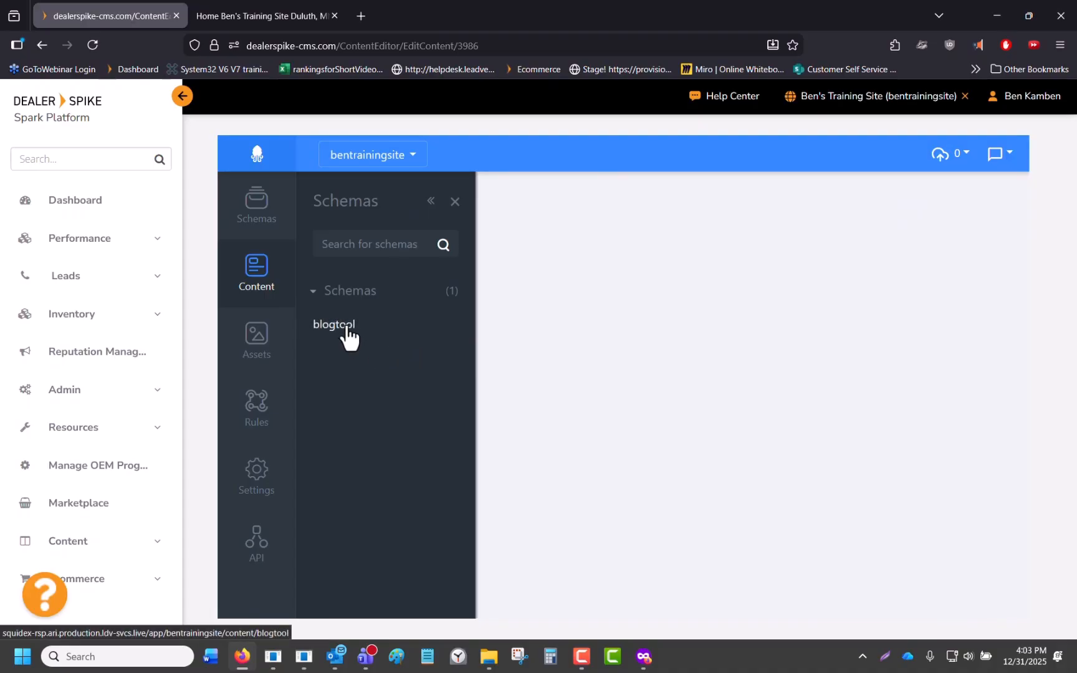
pyautogui.click(347, 331)
pyautogui.click(423, 289)
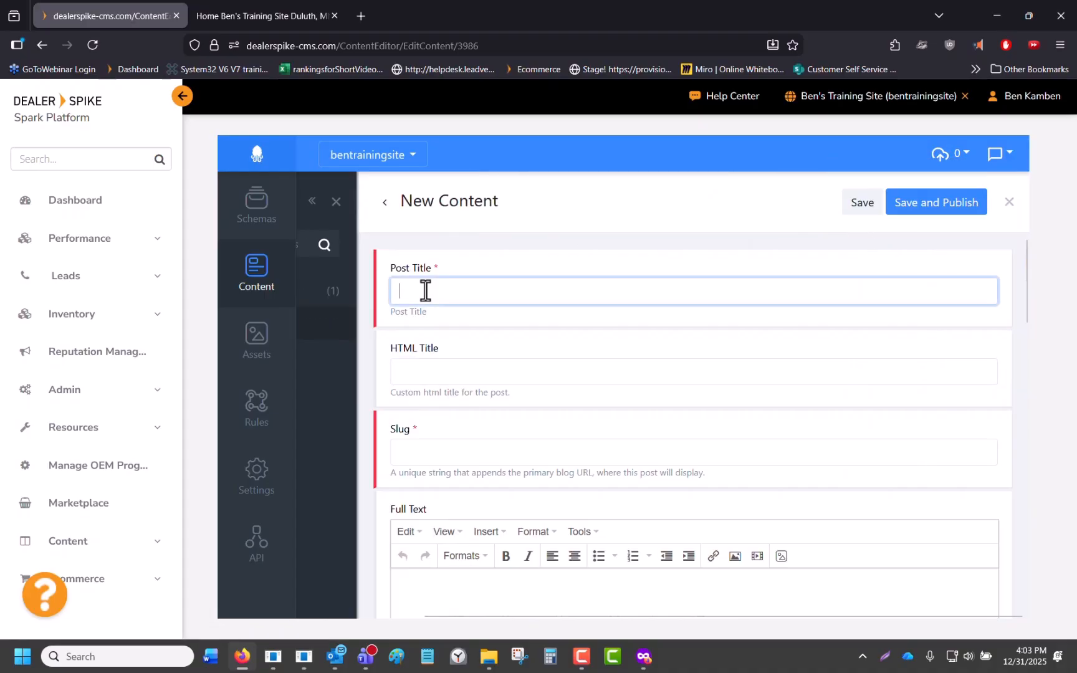
pyautogui.rightClick(426, 290)
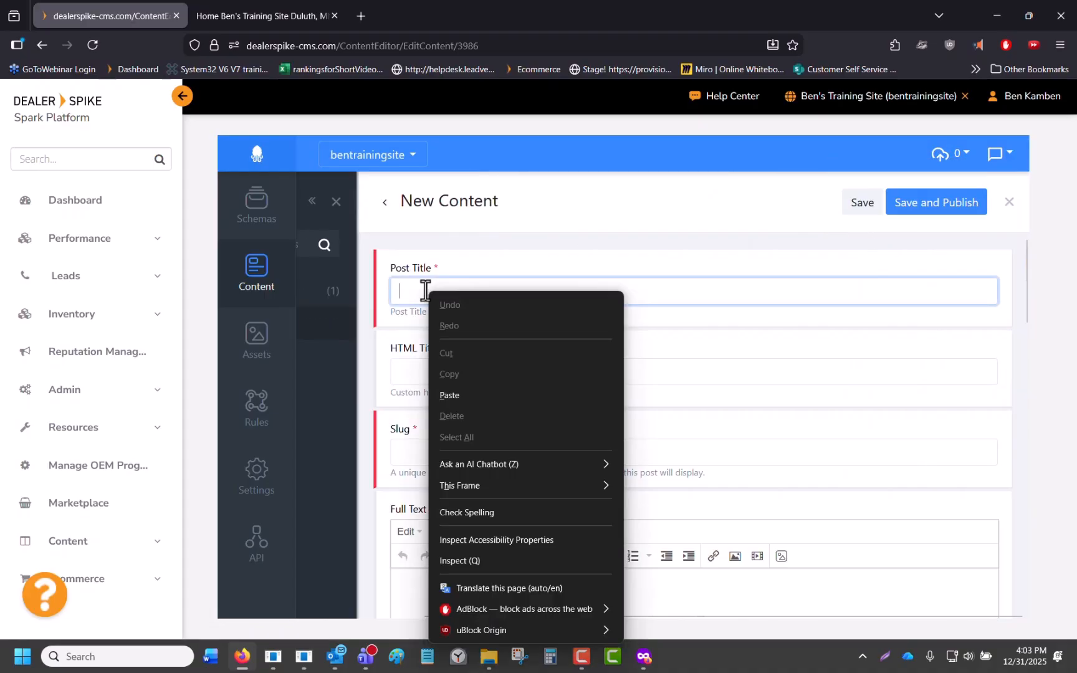
pyautogui.click(487, 395)
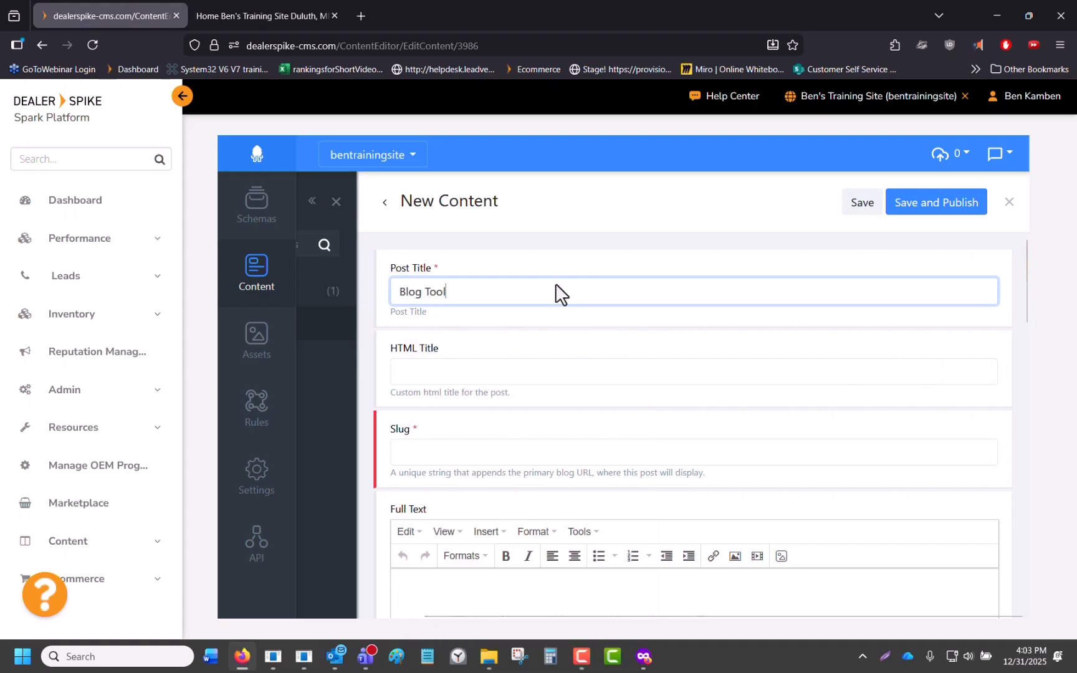
# - Set the post's slug to "test" and enter "More information comming soon." as its full text
pyautogui.scroll(-3, 558, 293)
pyautogui.click(436, 269)
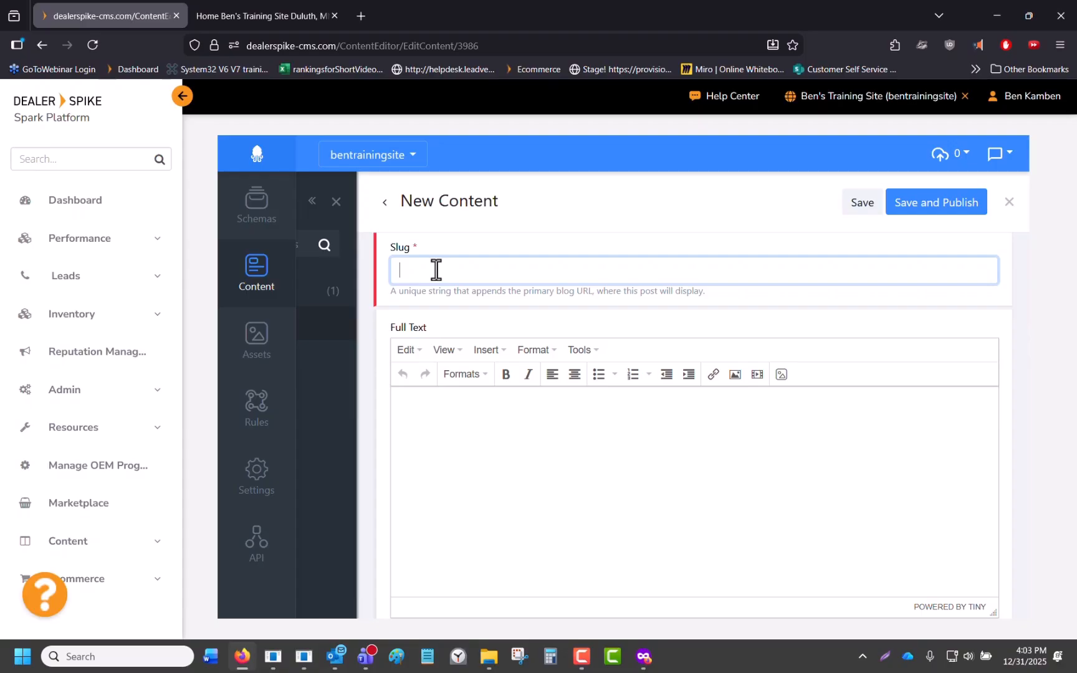
pyautogui.write('test')
pyautogui.scroll(-2, 414, 264)
pyautogui.scroll(2, 423, 250)
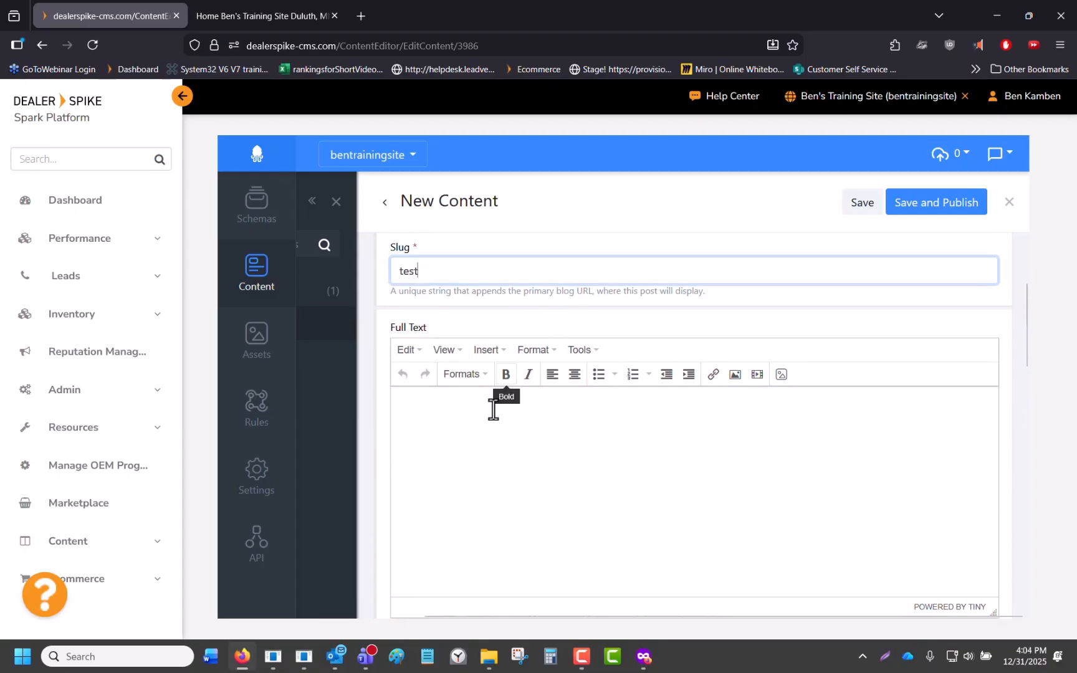
pyautogui.click(442, 406)
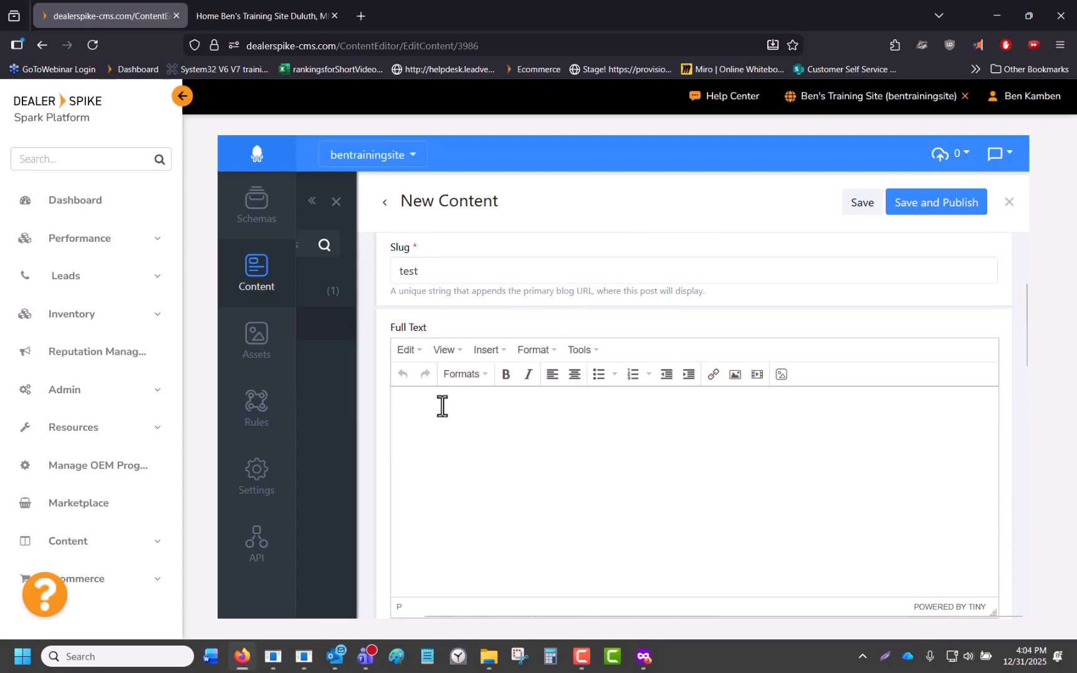
pyautogui.write('More information comming soon.')
# - Enter "Blog Tool" as the post's short description
pyautogui.scroll(-4, 561, 421)
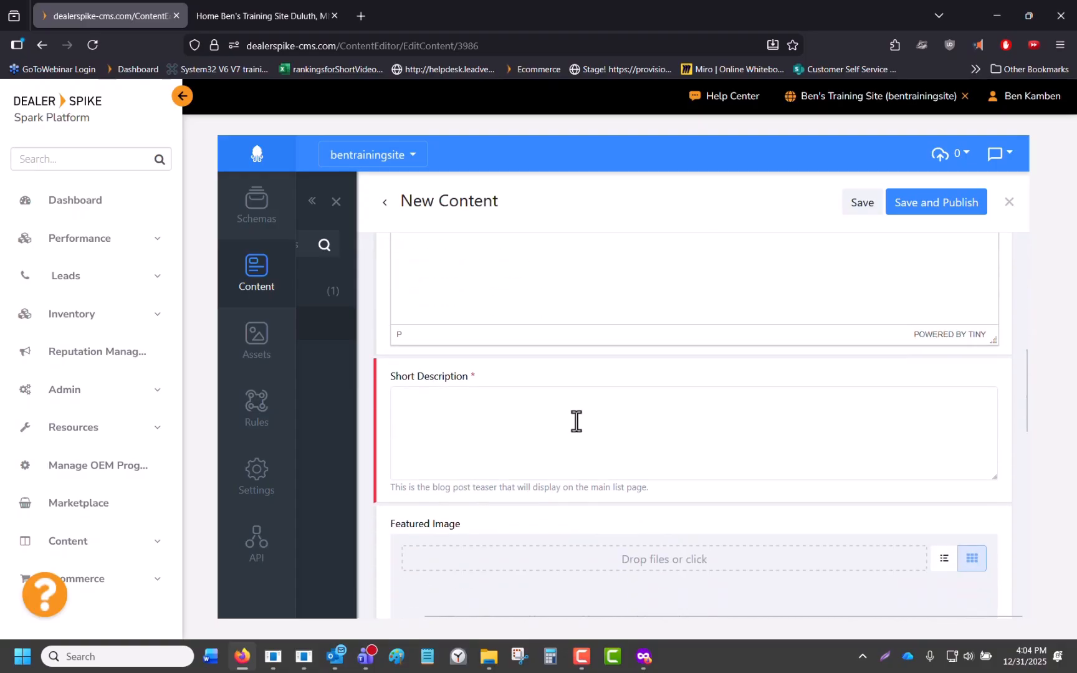
pyautogui.scroll(-3, 576, 421)
pyautogui.scroll(4, 576, 421)
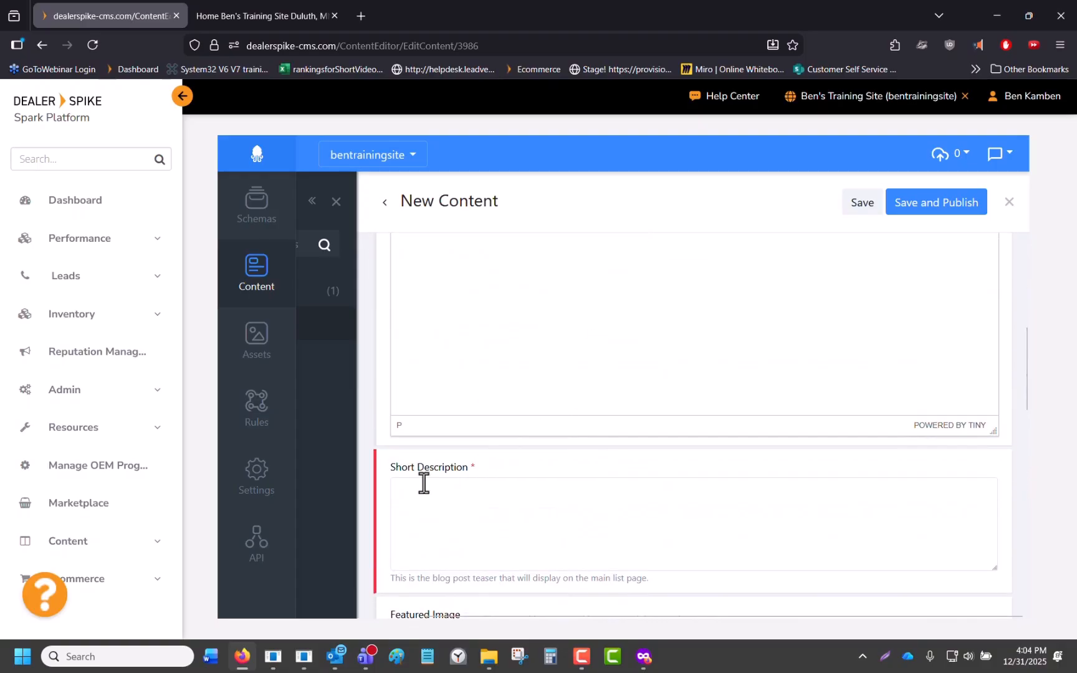
pyautogui.moveTo(391, 467); pyautogui.dragTo(469, 473)
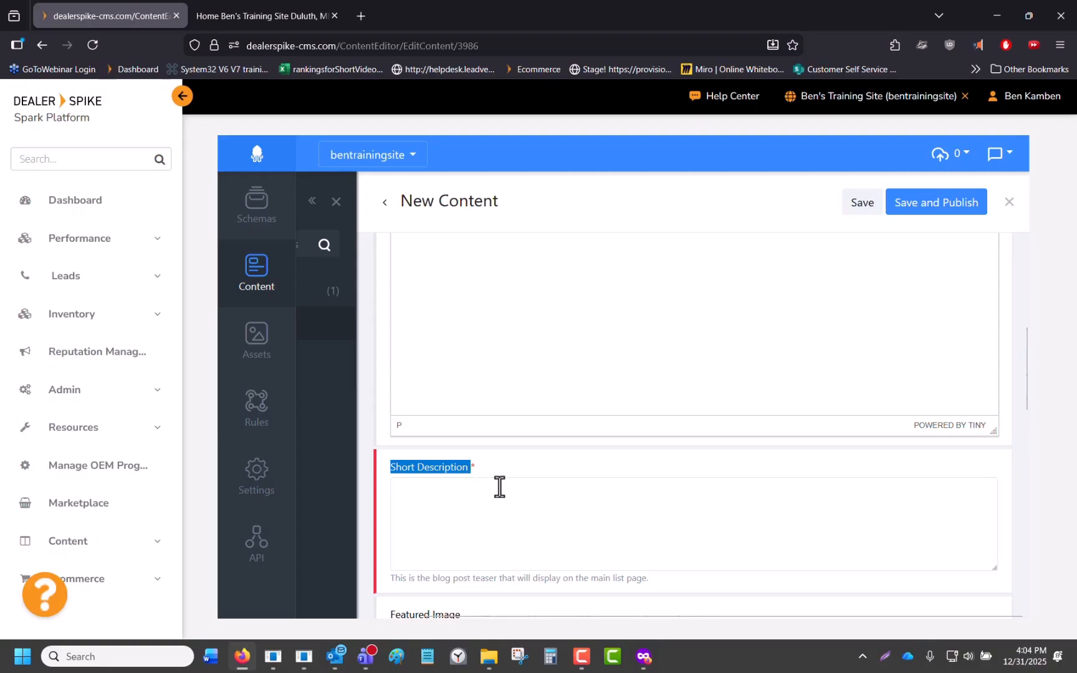
pyautogui.click(461, 497)
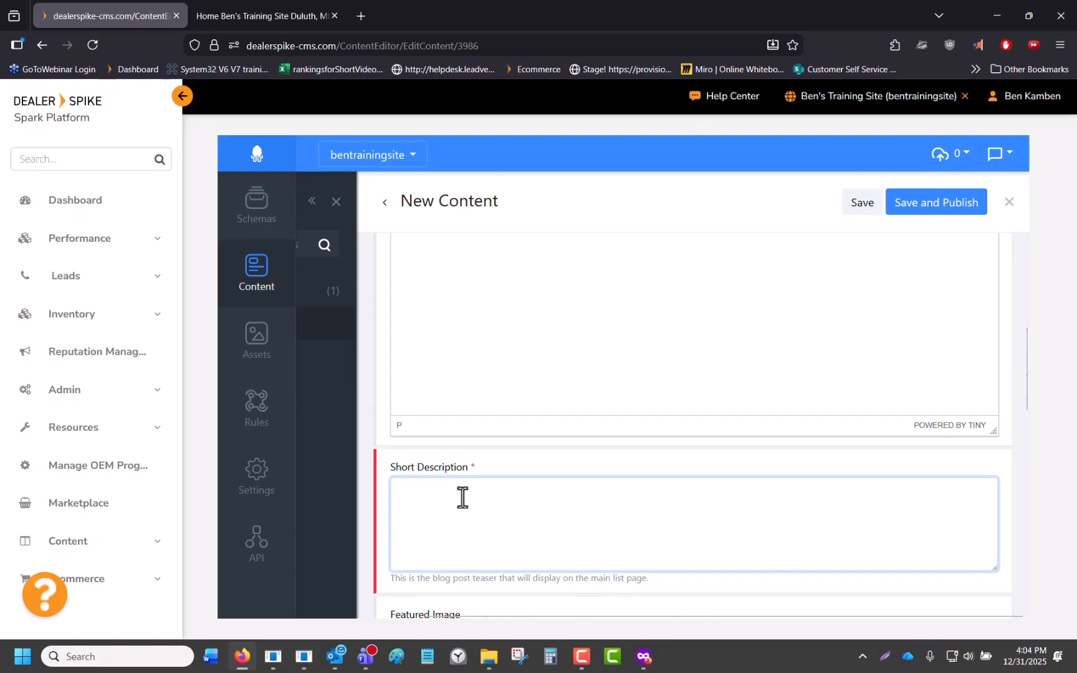
pyautogui.write('Blog Tool')
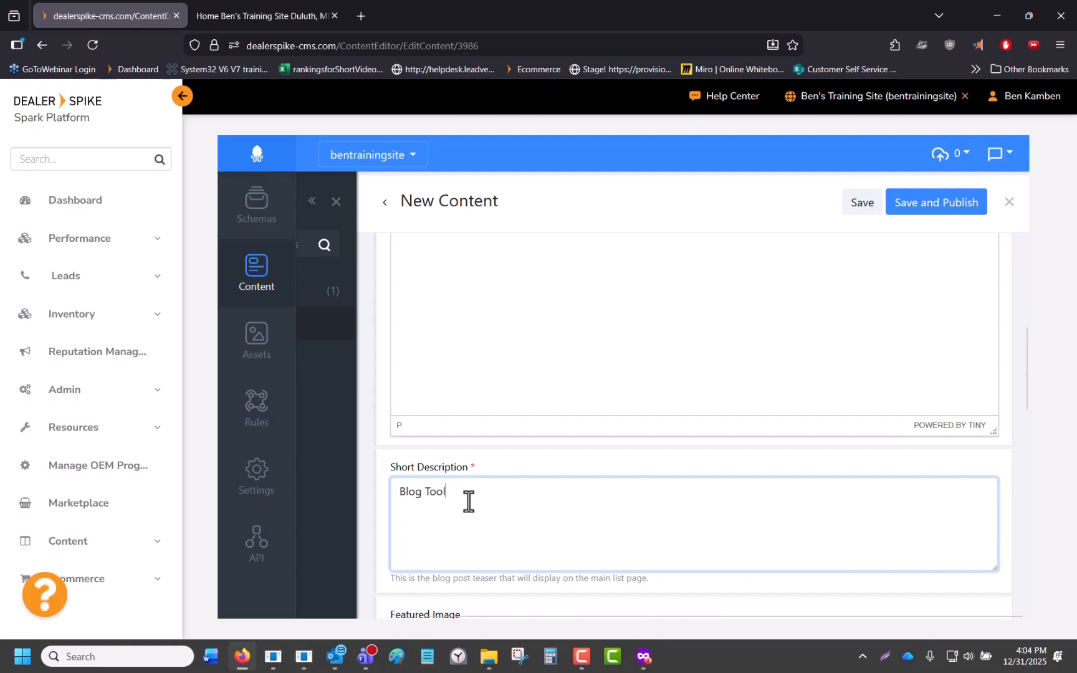
# - Review the remaining optional post fields, leave them at their defaults, and save and publish the post
pyautogui.scroll(-4, 471, 483)
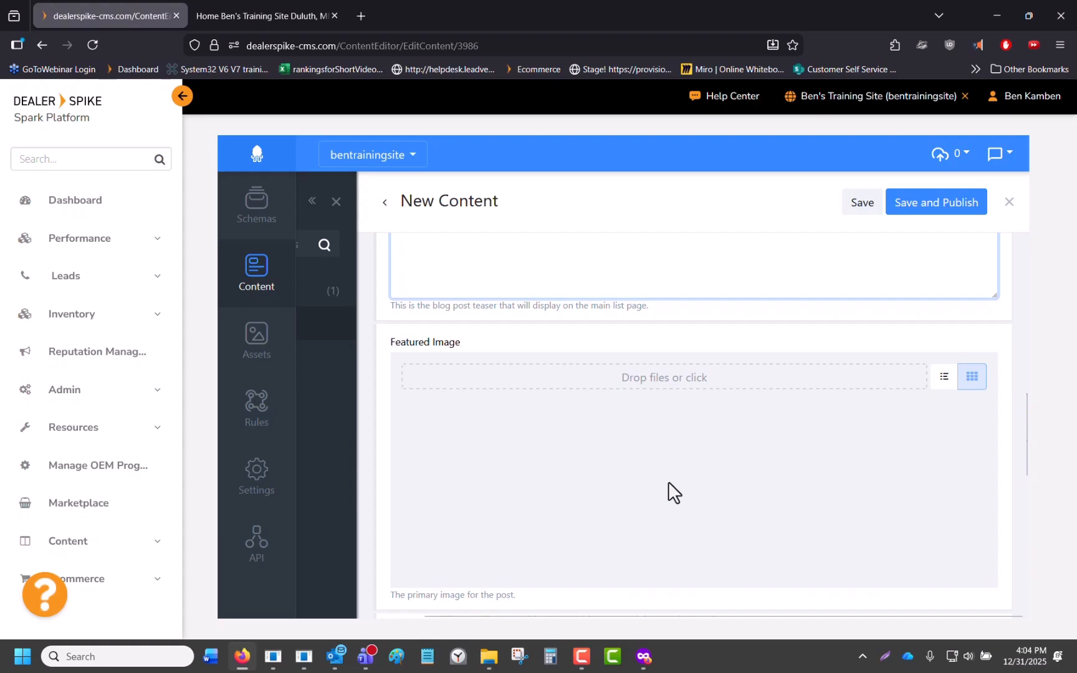
pyautogui.scroll(-4, 660, 449)
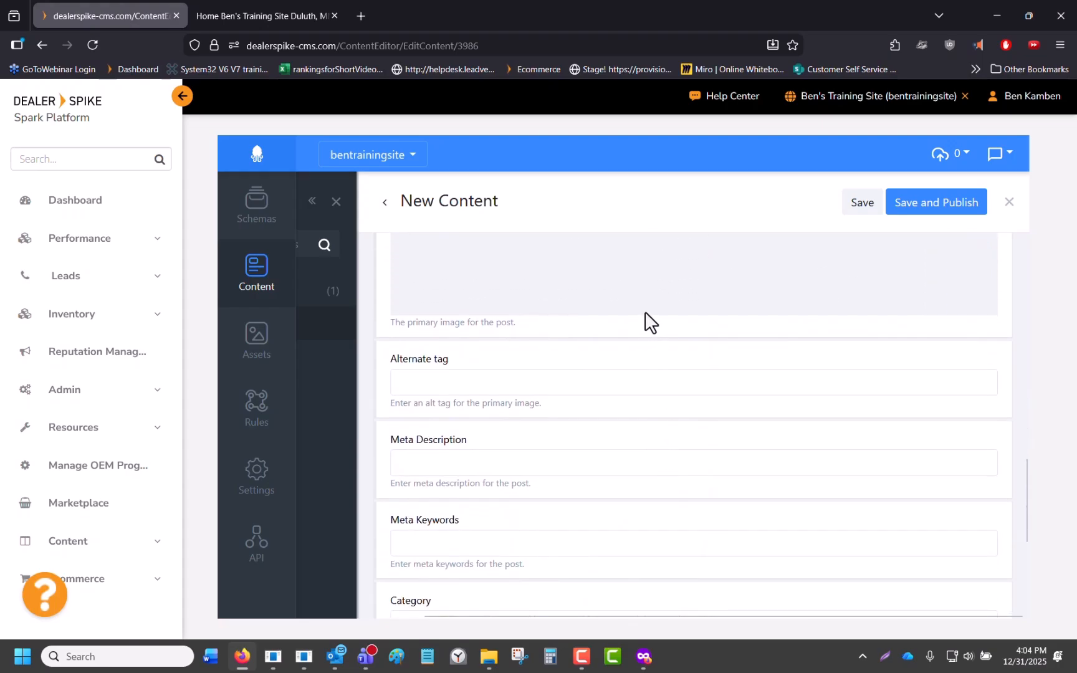
pyautogui.scroll(-3, 644, 320)
pyautogui.scroll(-2, 487, 427)
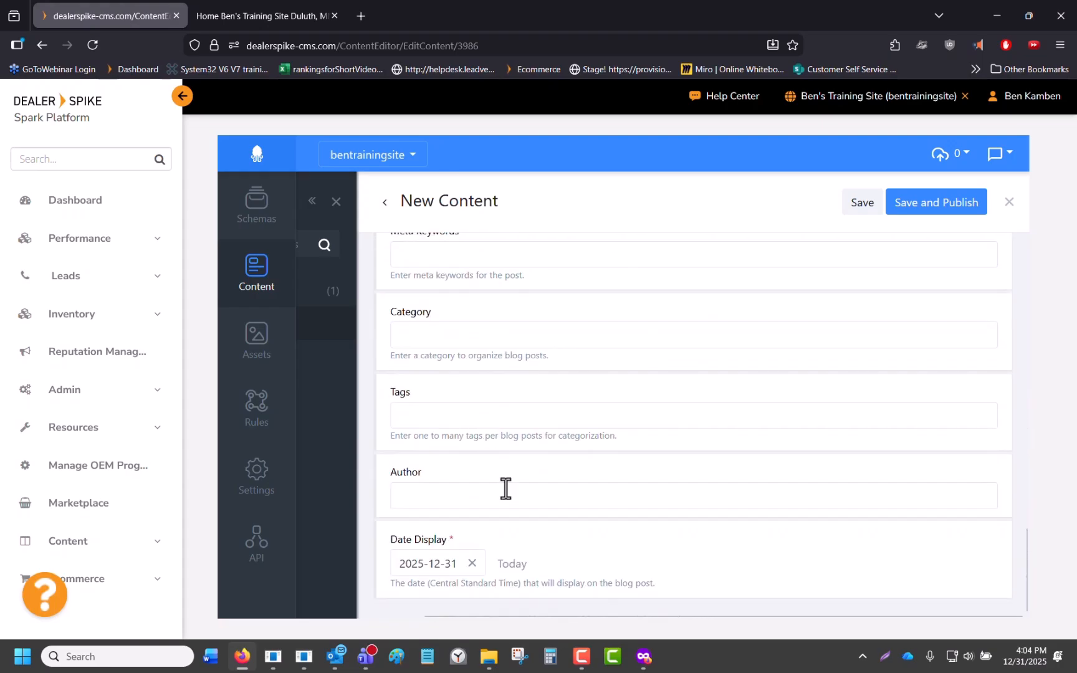
pyautogui.click(933, 206)
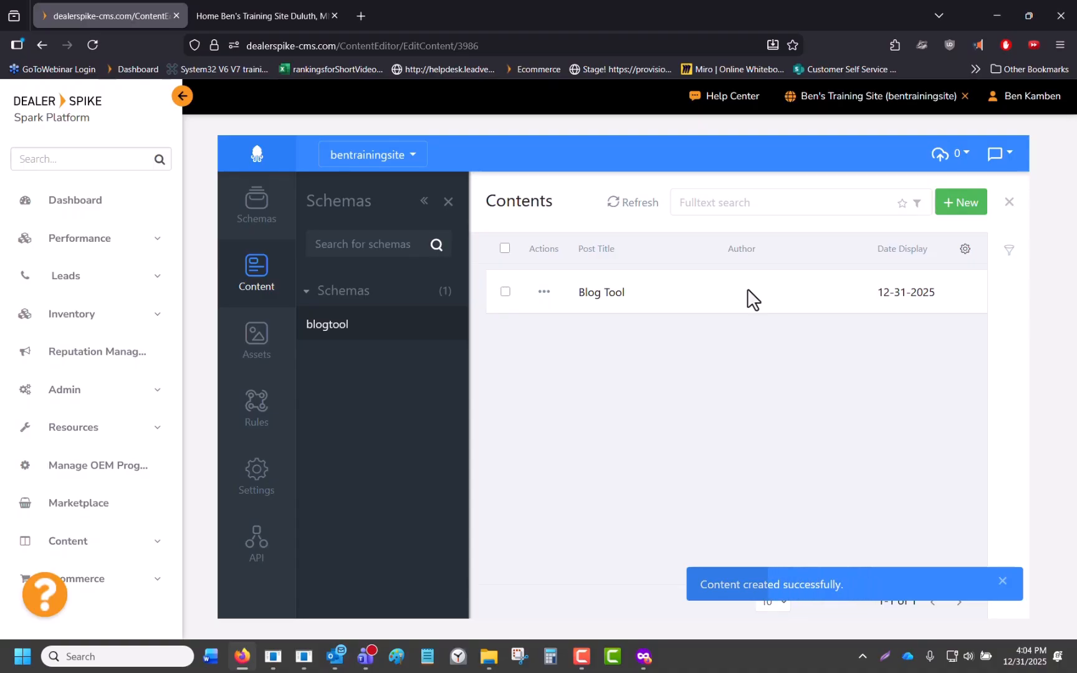
# - Publish the pending changes for bentrainingsite and switch to the live dealer website
pyautogui.click(866, 102)
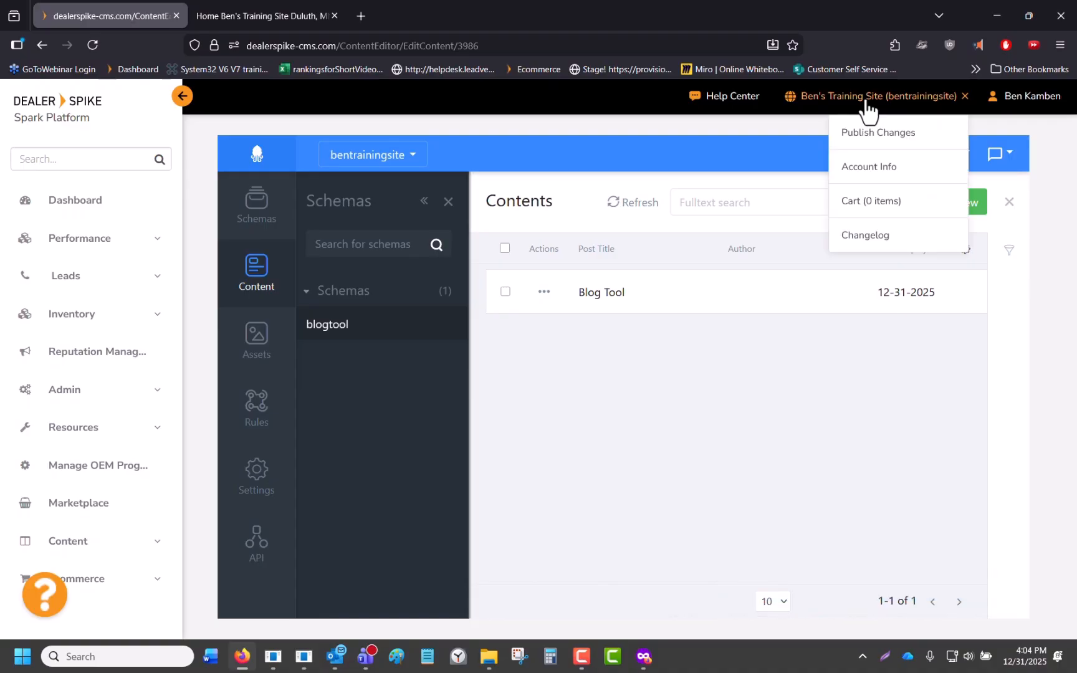
pyautogui.click(894, 145)
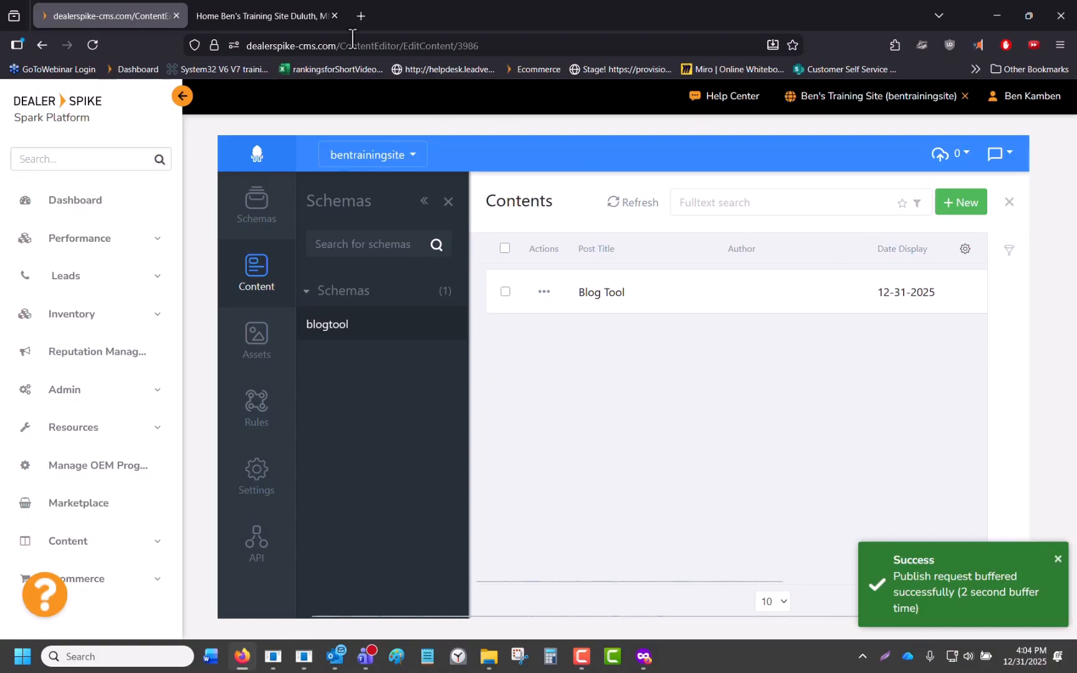
pyautogui.click(275, 12)
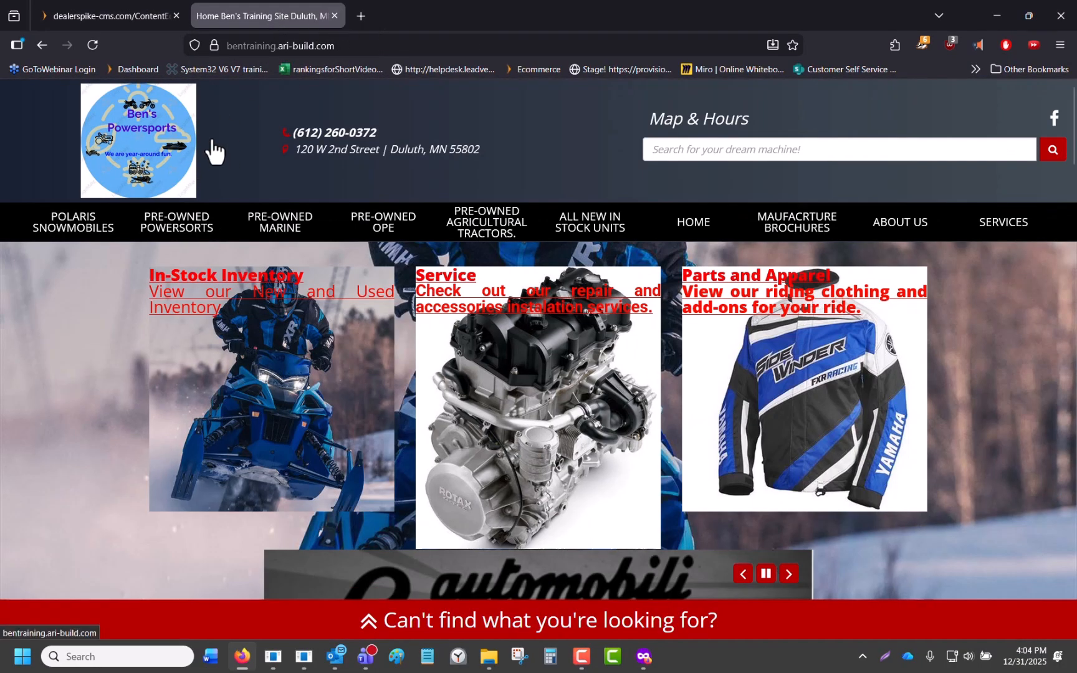
# - Reload the live dealer website's home page and go to its blog page at bentraining.ari-build.com/blog
pyautogui.click(93, 45)
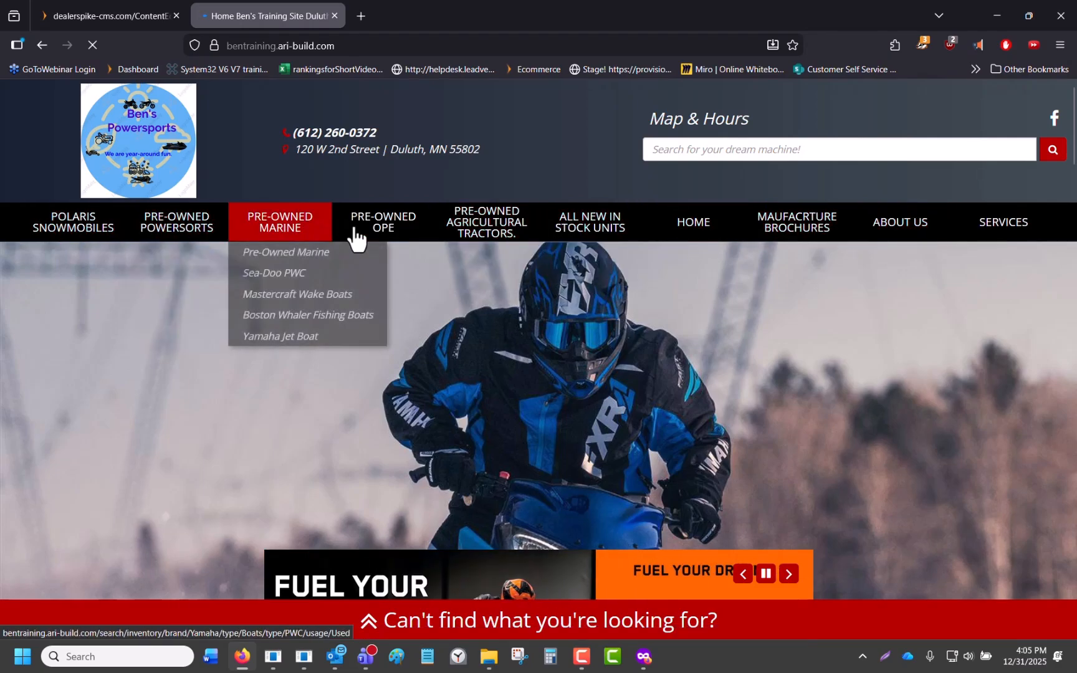
pyautogui.moveTo(487, 234)
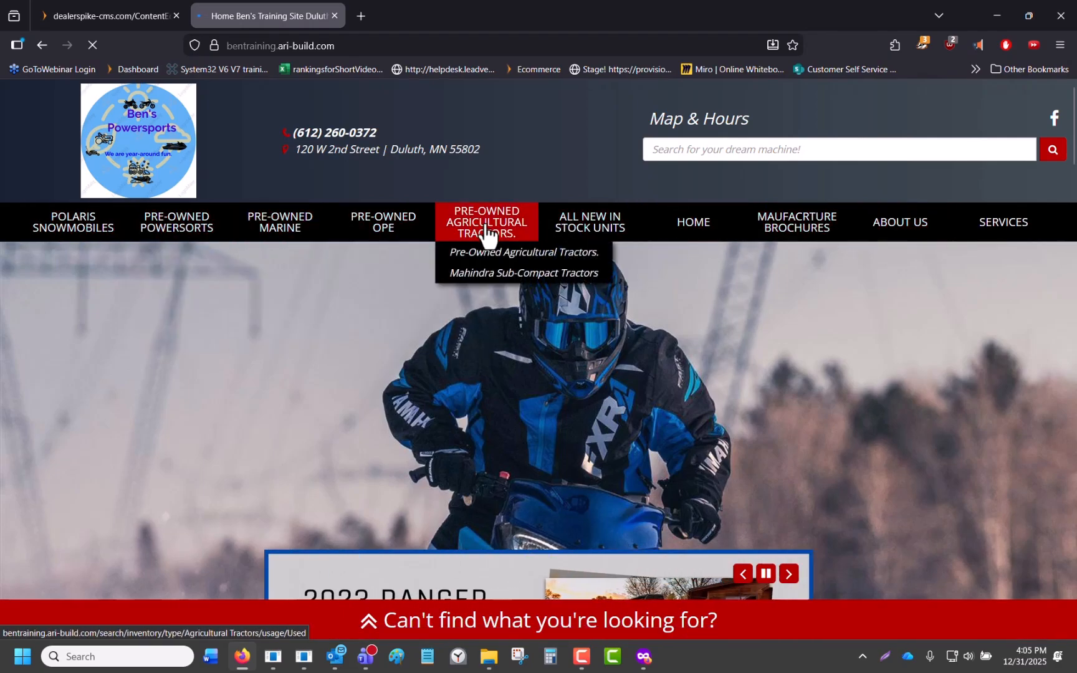
pyautogui.click(369, 47)
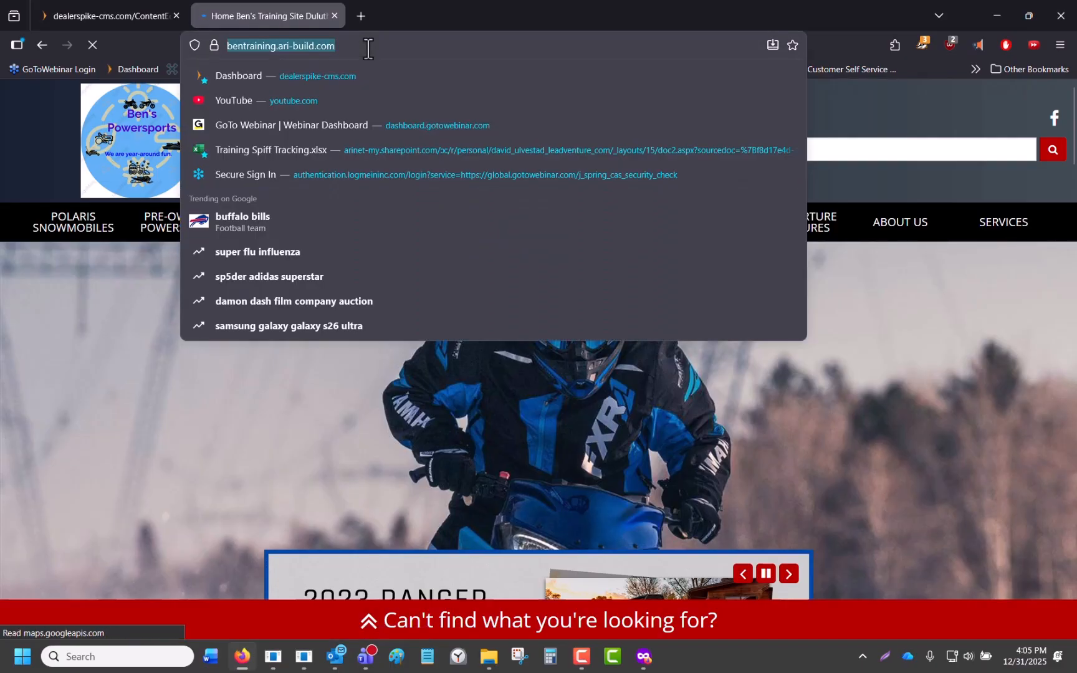
pyautogui.click(365, 49)
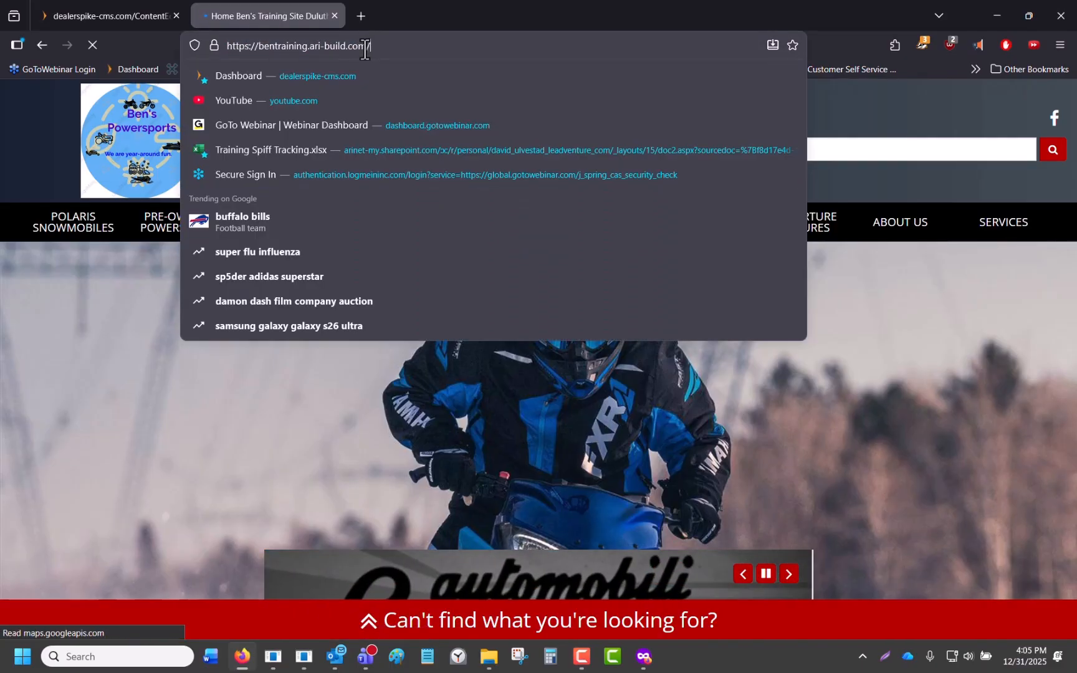
pyautogui.write('blog')
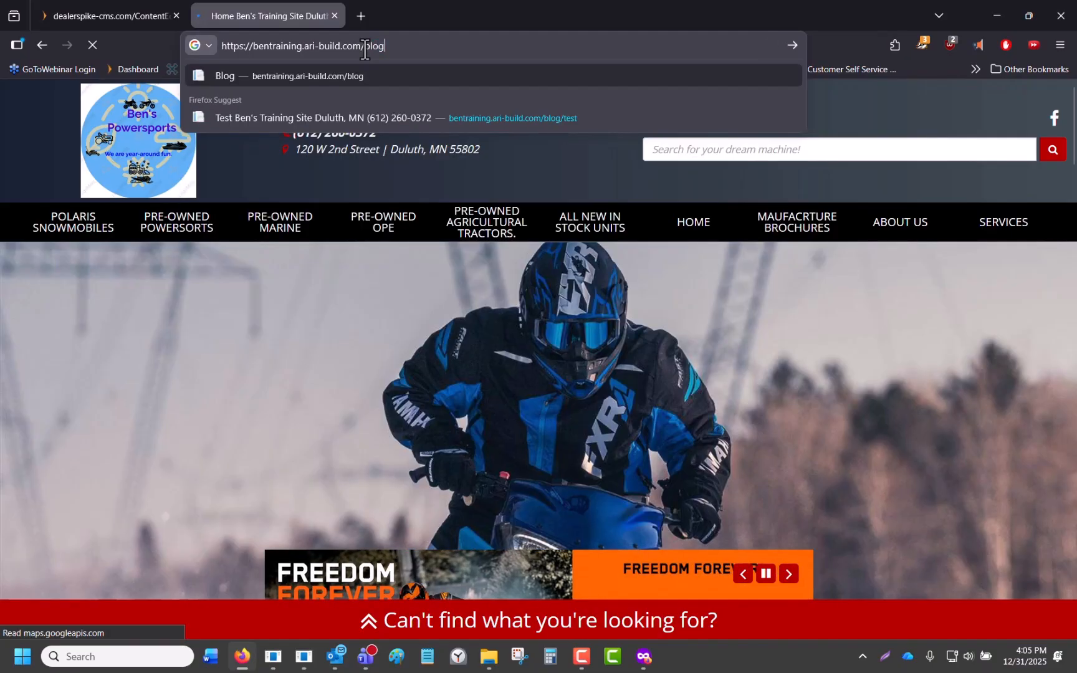
pyautogui.press('Return')
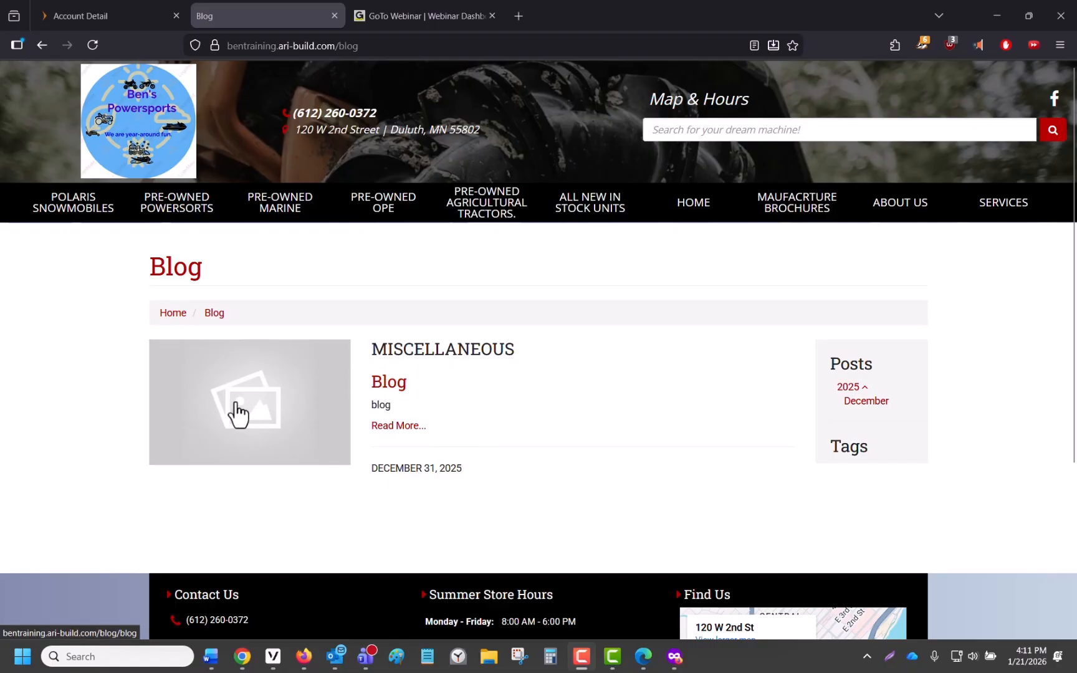
# - View the full page of the "Blog" post under Miscellaneous and go back to the list of blog posts
pyautogui.click(409, 436)
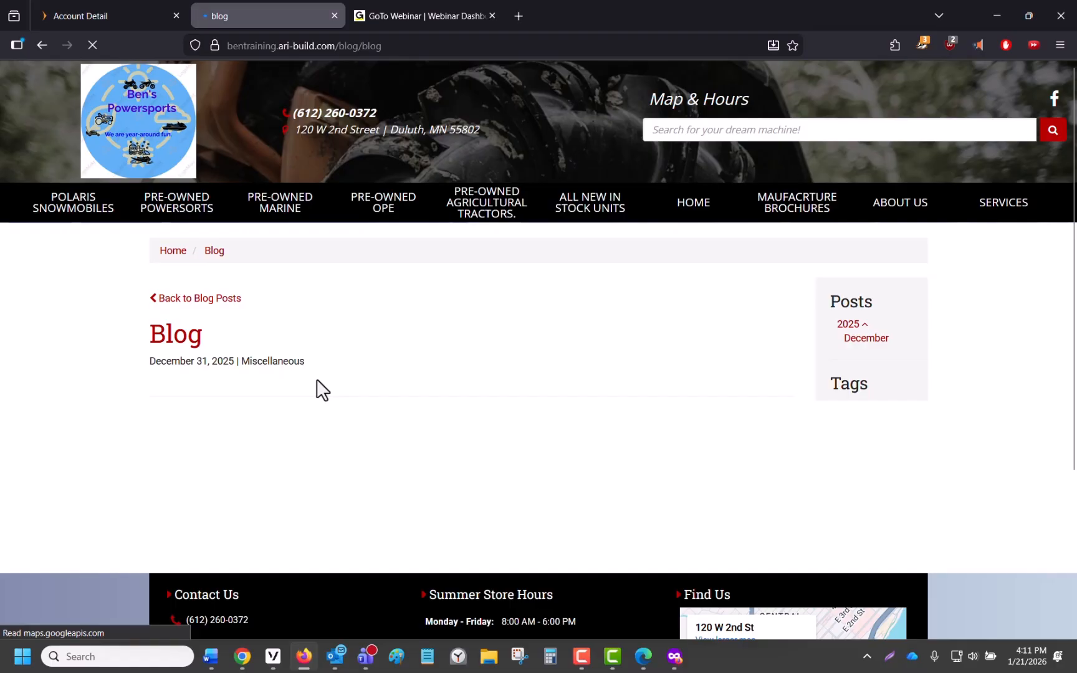
pyautogui.click(157, 299)
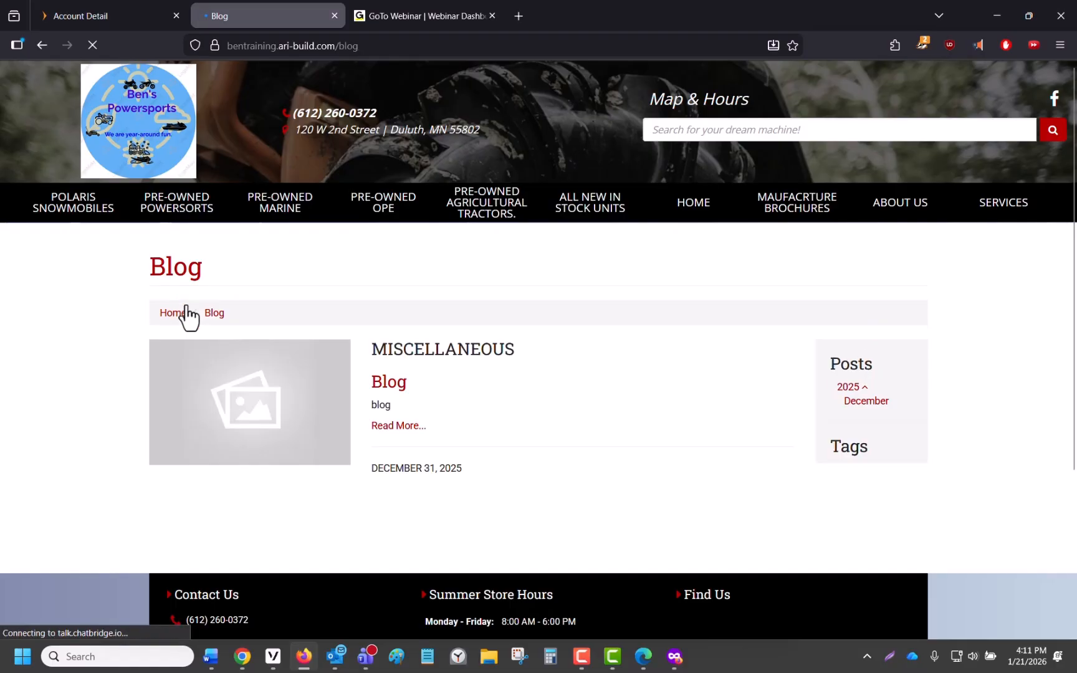
# - Return to the dealer website's home page and switch back to the account details page in Dealer Spike
pyautogui.click(129, 128)
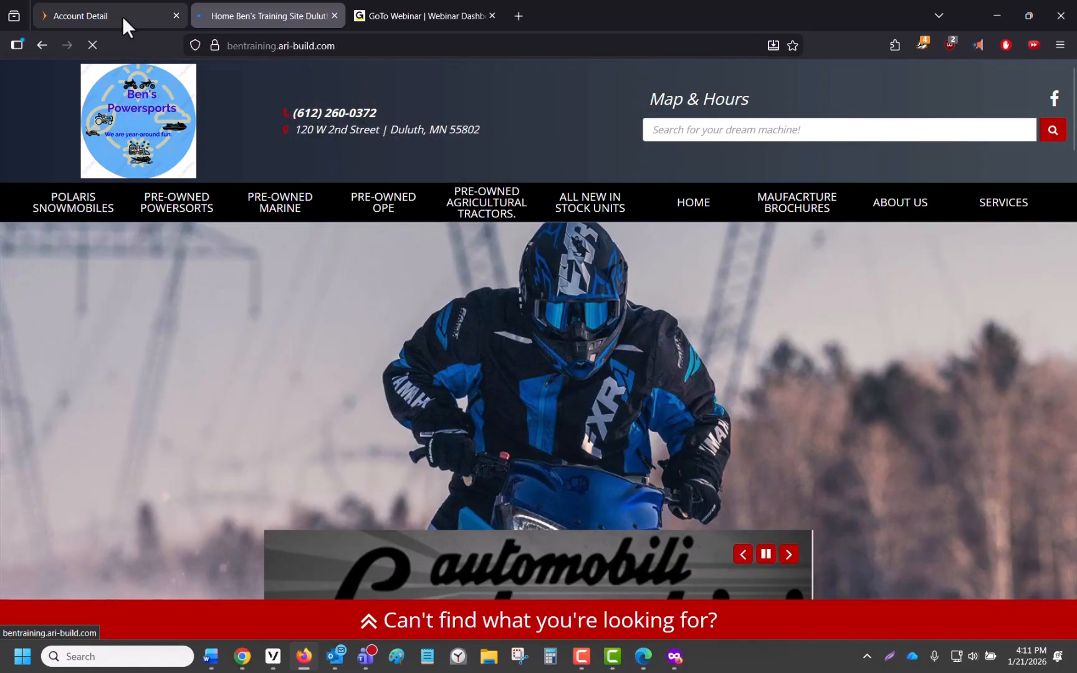
pyautogui.click(122, 13)
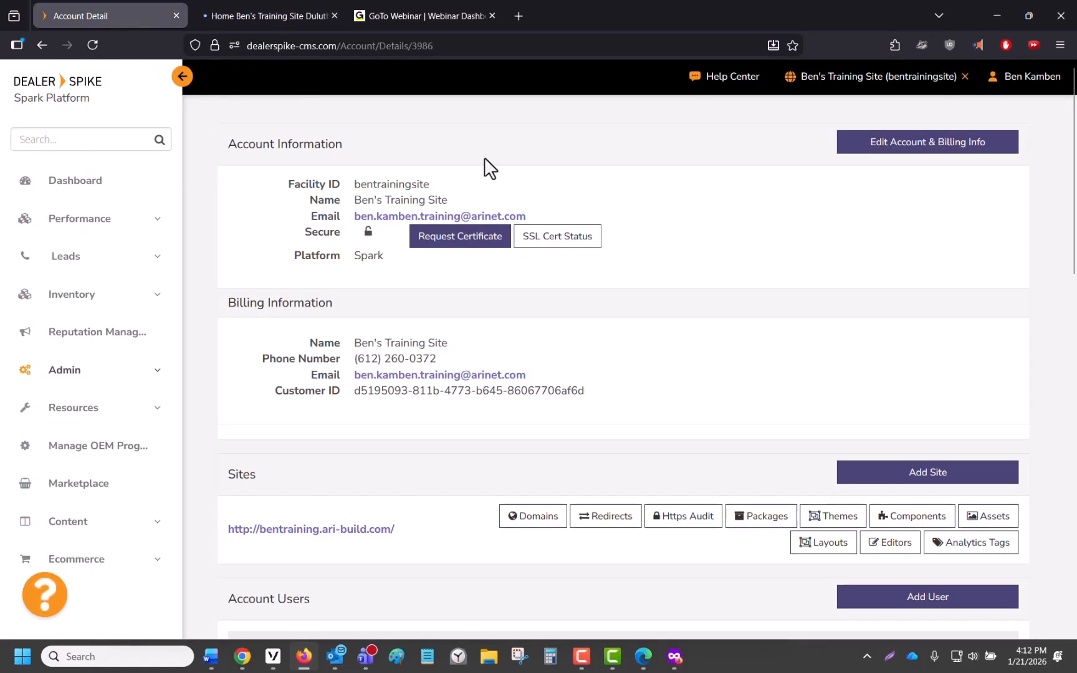